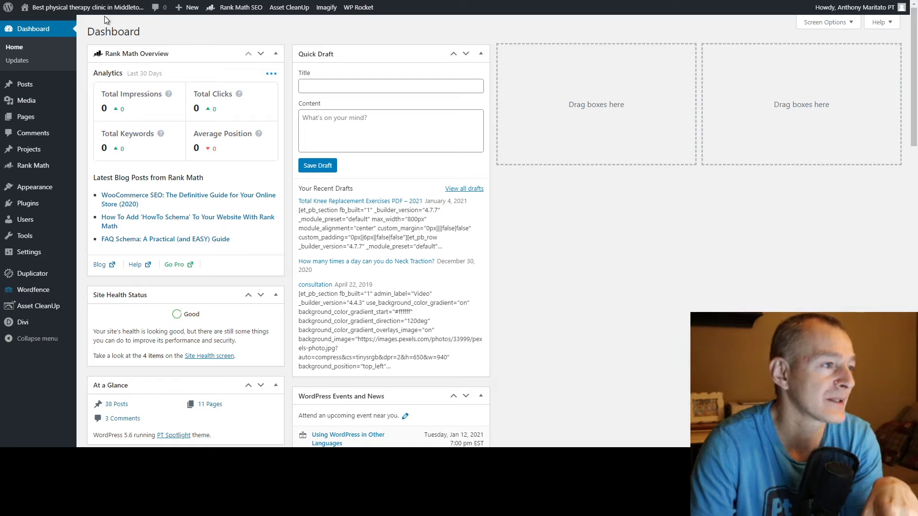
- Start a new blog post on the WordPress site
{"action": "mouse_move", "coordinate": [187, 10]}
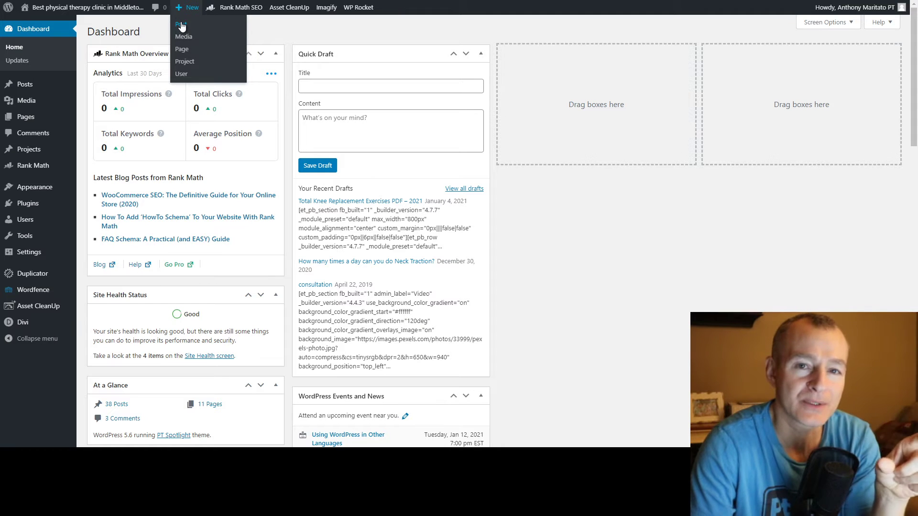
{"action": "left_click", "coordinate": [181, 26]}
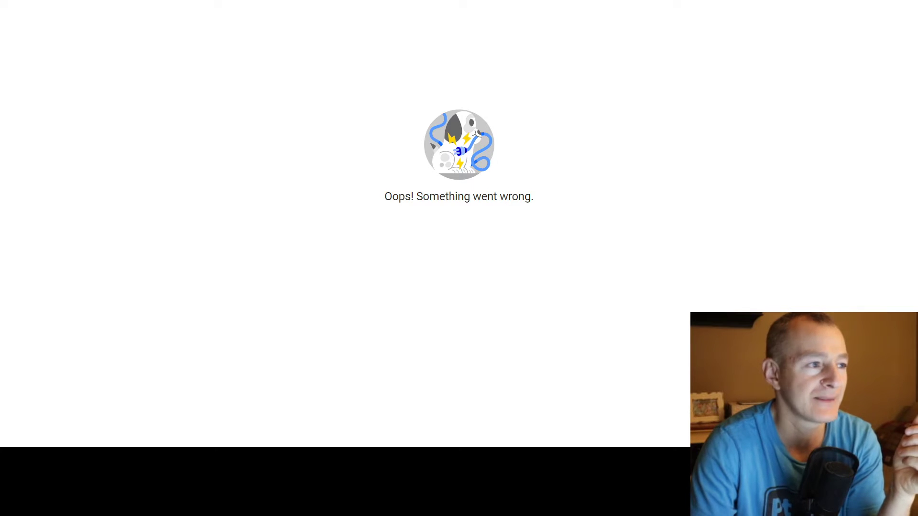
- Switch to YouTube and change the active account to the Total Therapy Solution channel
{"action": "type", "text": "yout"}
{"action": "key", "text": "Return"}
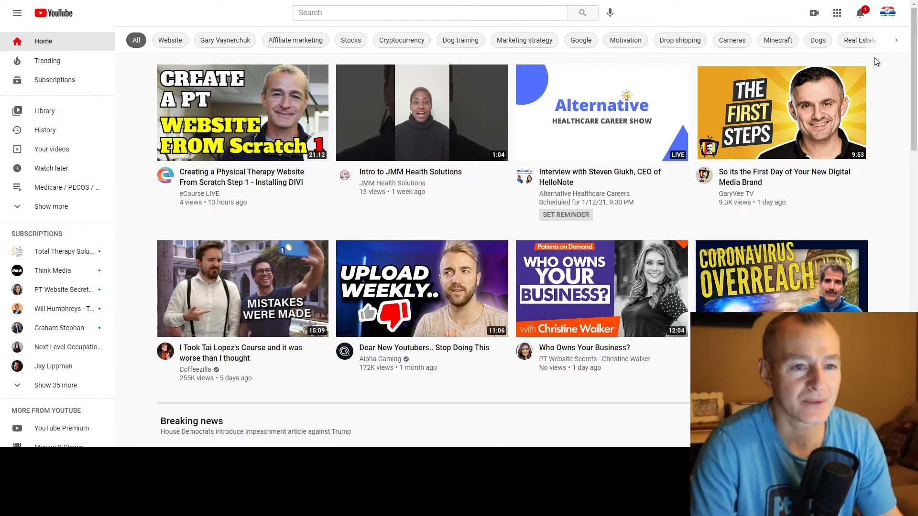
{"action": "left_click", "coordinate": [887, 13]}
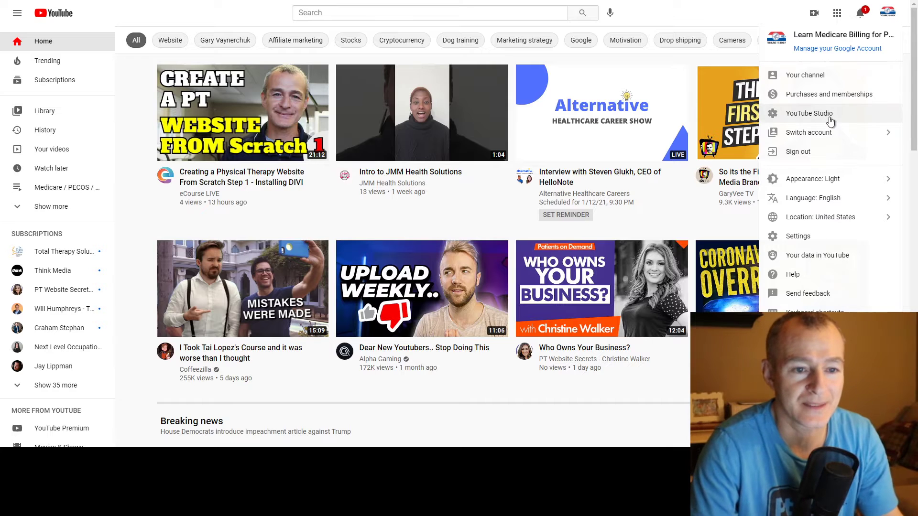
{"action": "left_click", "coordinate": [831, 132]}
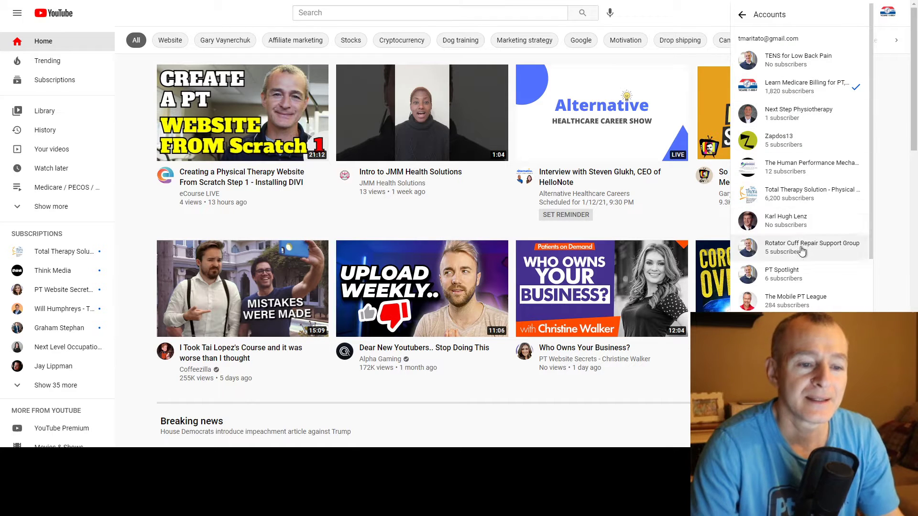
{"action": "left_click", "coordinate": [813, 209]}
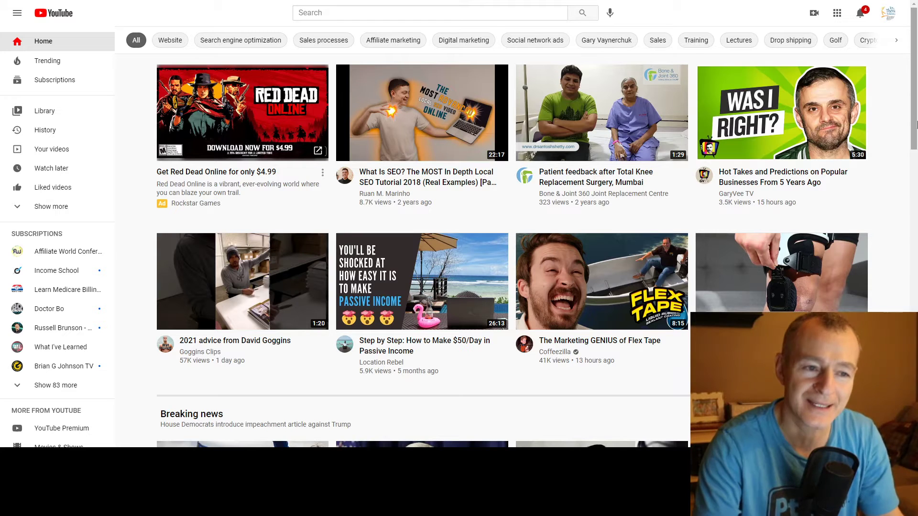
- Go to the channel's content in YouTube Studio and open the details of the video "A Tight Knee Is Better Than A Loose Knee After Knee Replacement"
{"action": "left_click", "coordinate": [889, 15]}
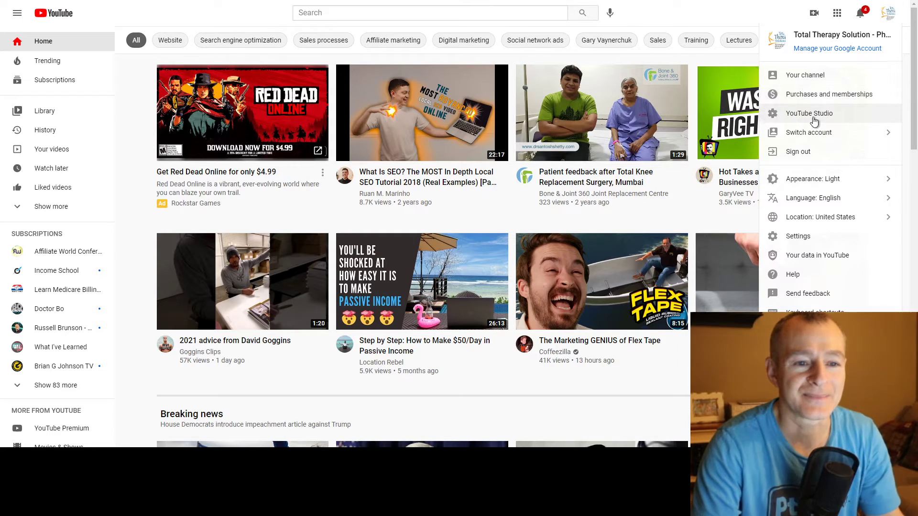
{"action": "left_click", "coordinate": [817, 119]}
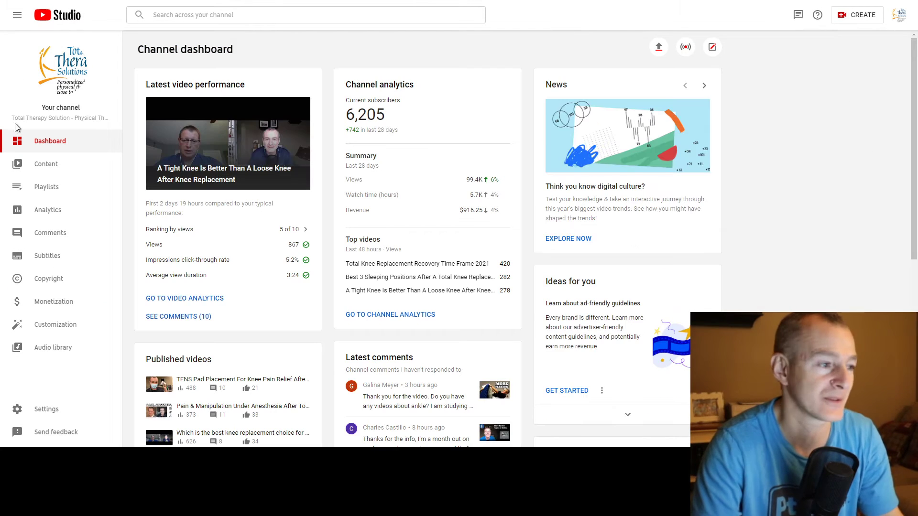
{"action": "left_click", "coordinate": [38, 167]}
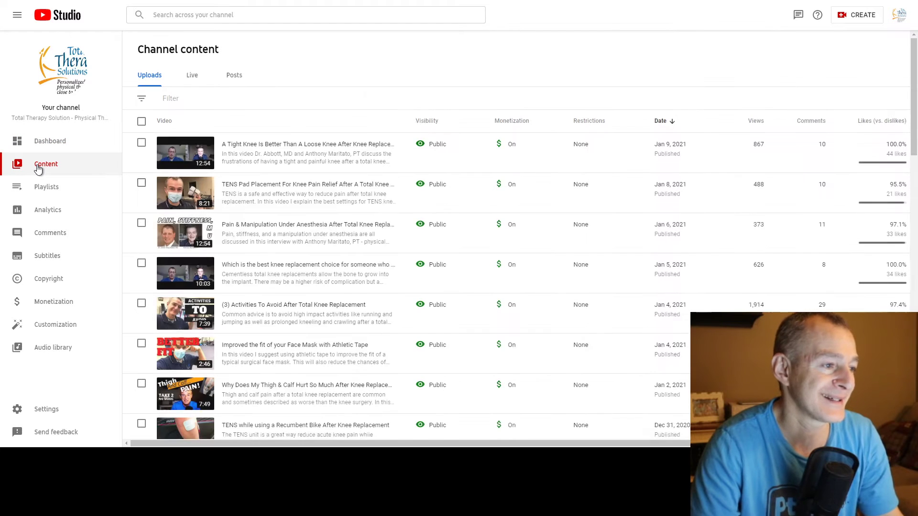
{"action": "mouse_move", "coordinate": [189, 154]}
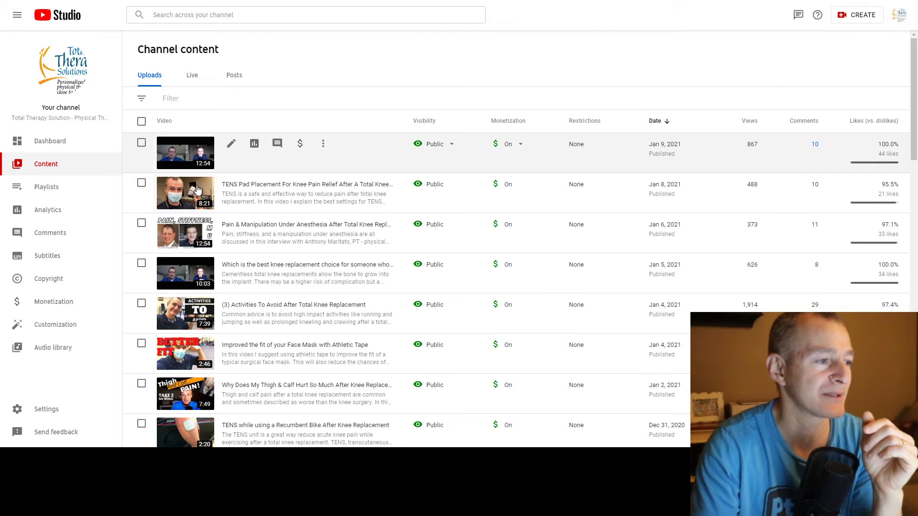
{"action": "left_click", "coordinate": [188, 147]}
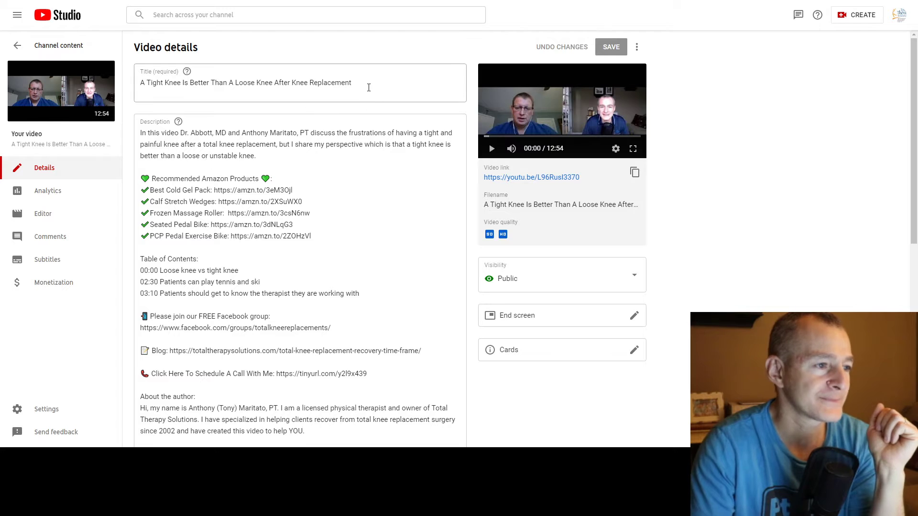
- Copy the video's title and paste it as the title of the new WordPress post
{"action": "left_click_drag", "start_coordinate": [369, 86], "coordinate": [135, 86]}
{"action": "key", "text": "ctrl+c"}
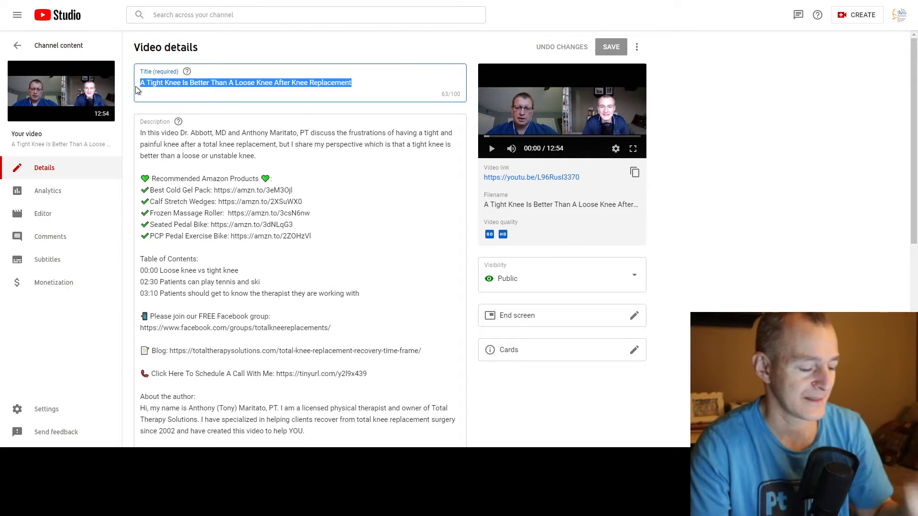
{"action": "left_click", "coordinate": [182, 1]}
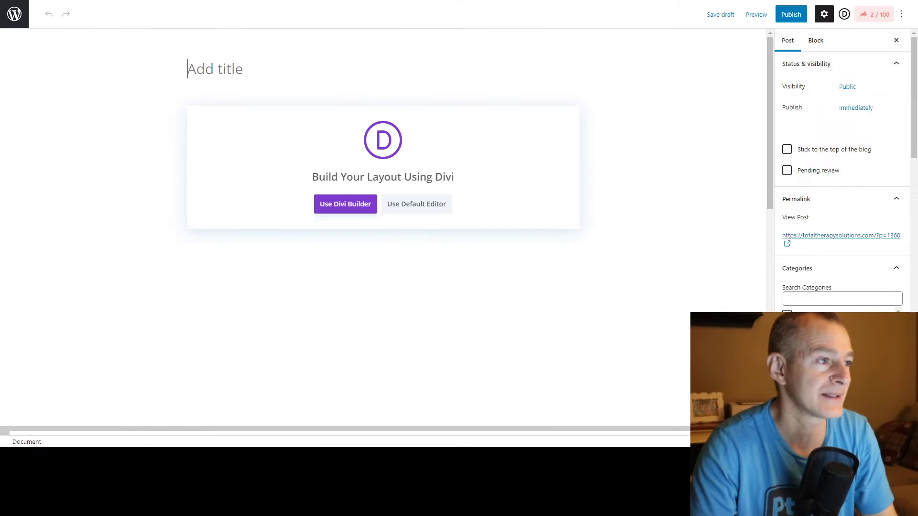
{"action": "key", "text": "ctrl+v"}
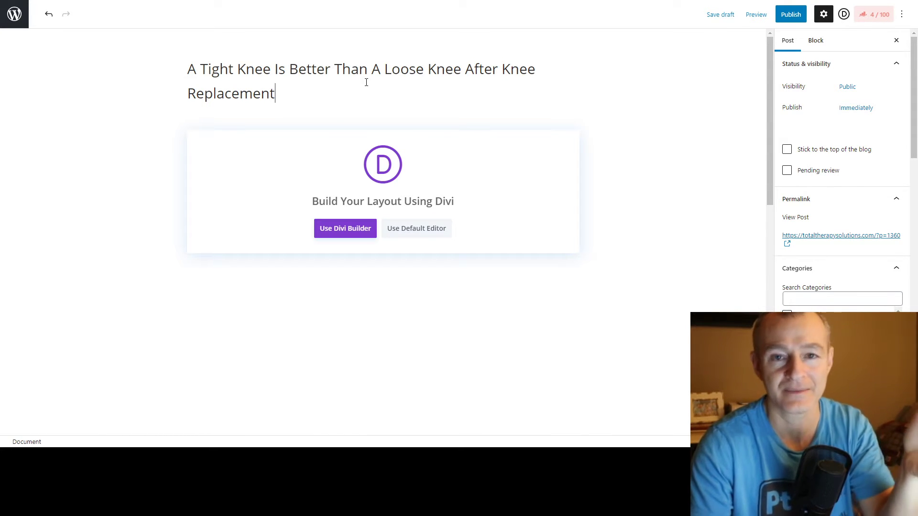
- Assign the post to the Total Knee Replacement category
{"action": "scroll", "coordinate": [825, 162], "scroll_direction": "down", "scroll_amount": 4}
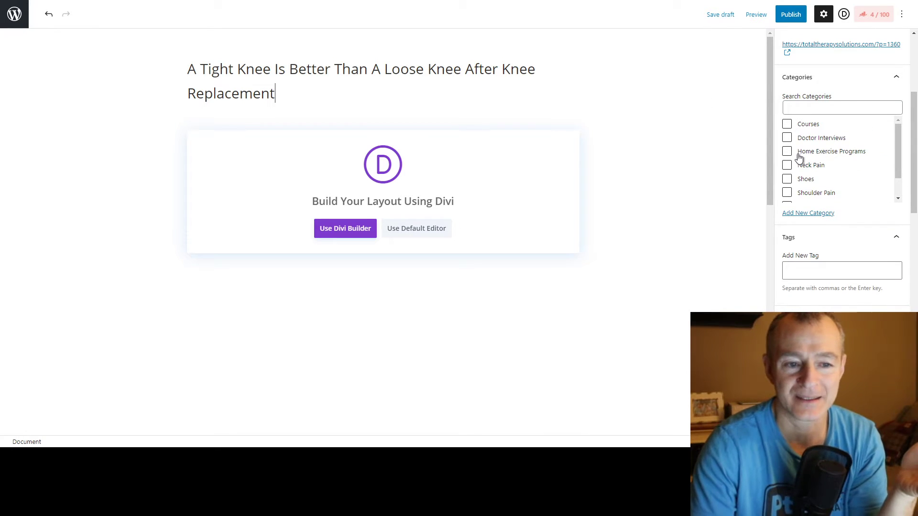
{"action": "scroll", "coordinate": [796, 191], "scroll_direction": "down", "scroll_amount": 1}
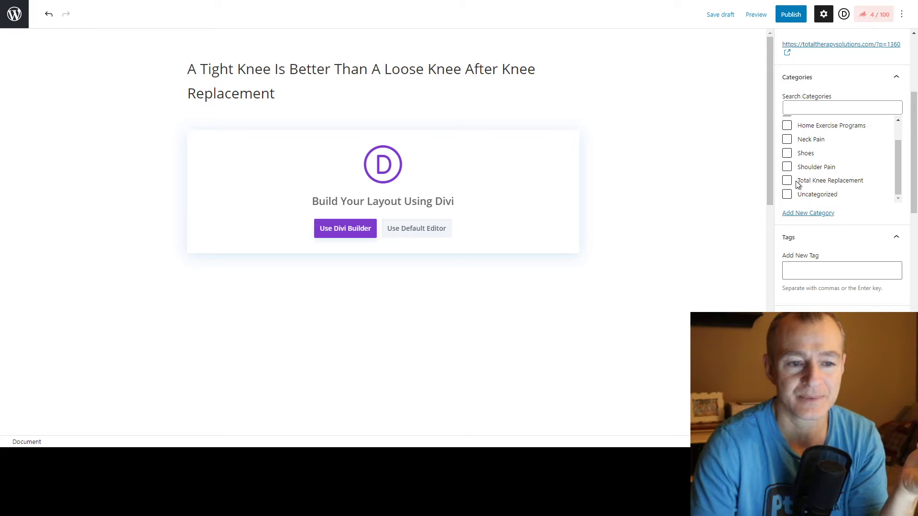
{"action": "left_click", "coordinate": [796, 182]}
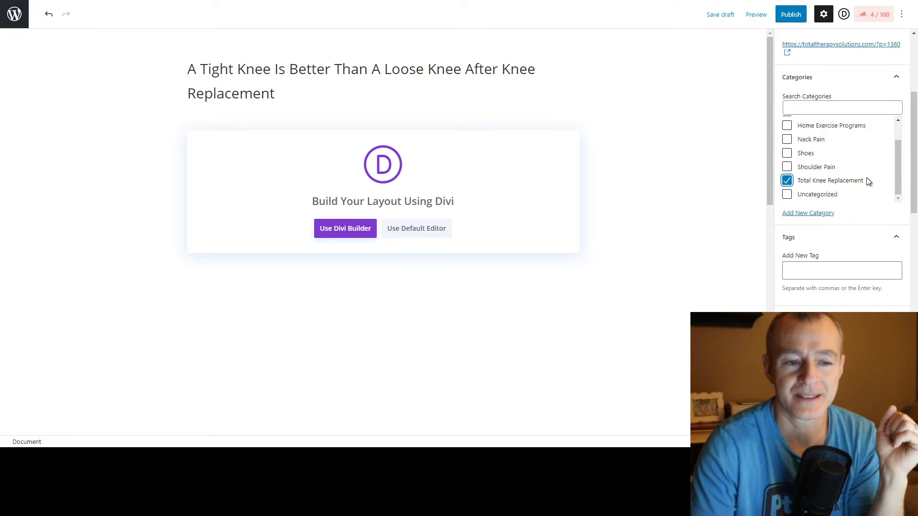
- In the Divi page settings, set the page layout to No Sidebar and the post title to Hide
{"action": "scroll", "coordinate": [868, 181], "scroll_direction": "down", "scroll_amount": 4}
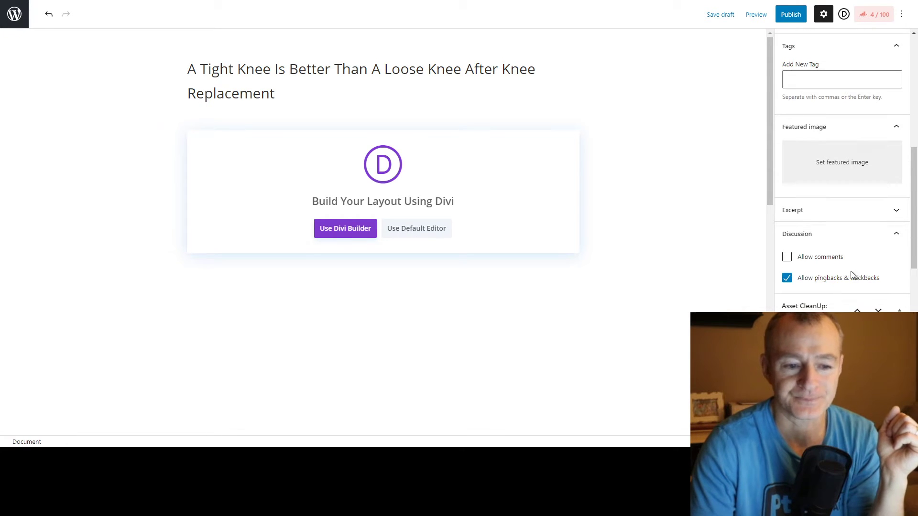
{"action": "scroll", "coordinate": [852, 274], "scroll_direction": "down", "scroll_amount": 7}
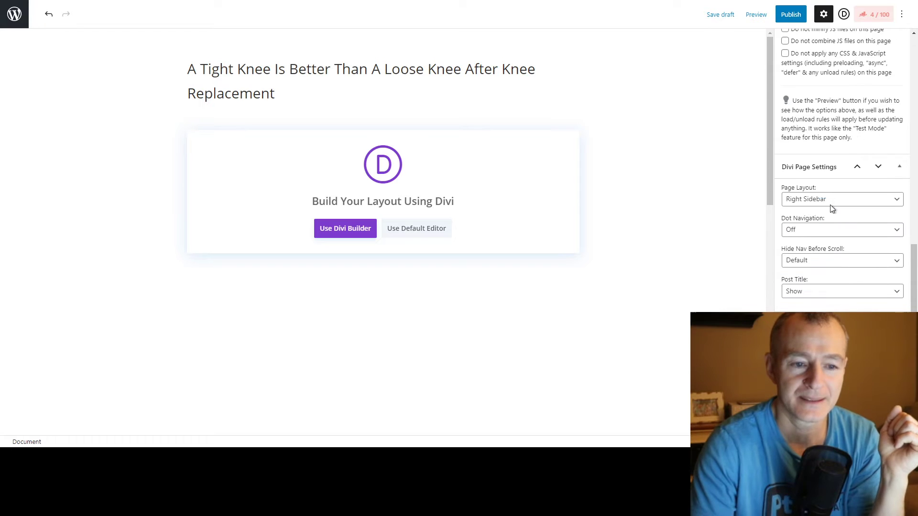
{"action": "left_click", "coordinate": [828, 200]}
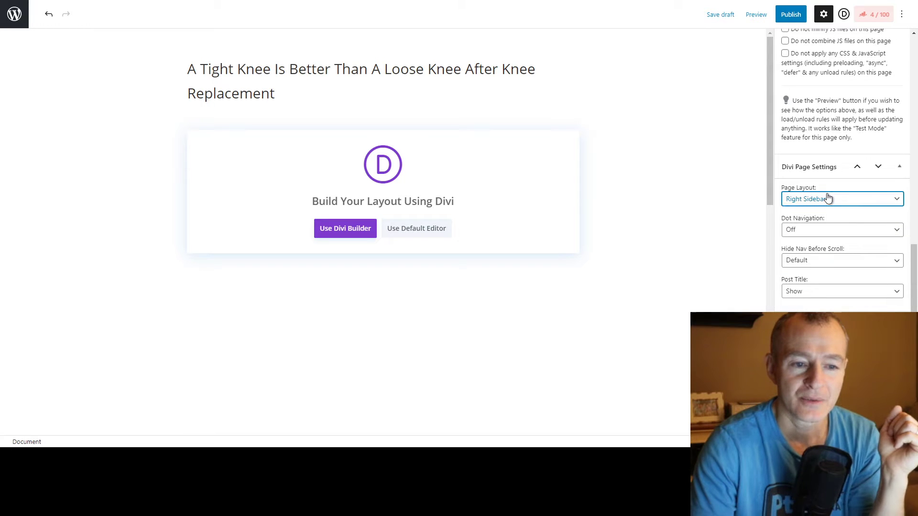
{"action": "left_click", "coordinate": [818, 233]}
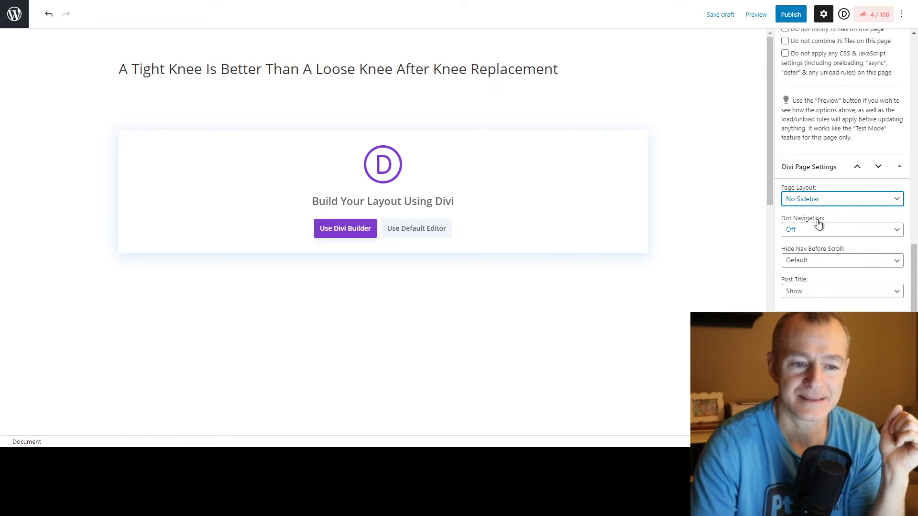
{"action": "left_click", "coordinate": [832, 298]}
{"action": "left_click", "coordinate": [827, 311]}
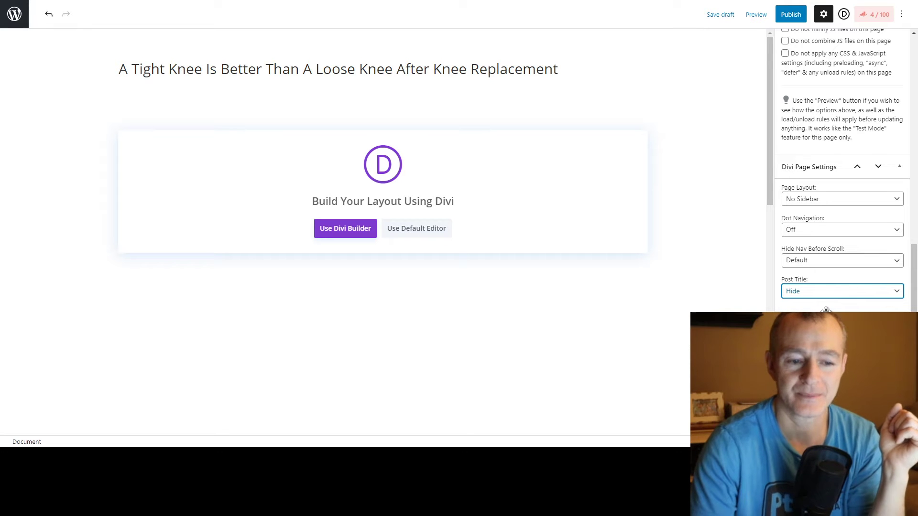
- Save the post as a draft
{"action": "scroll", "coordinate": [826, 309], "scroll_direction": "up", "scroll_amount": 10}
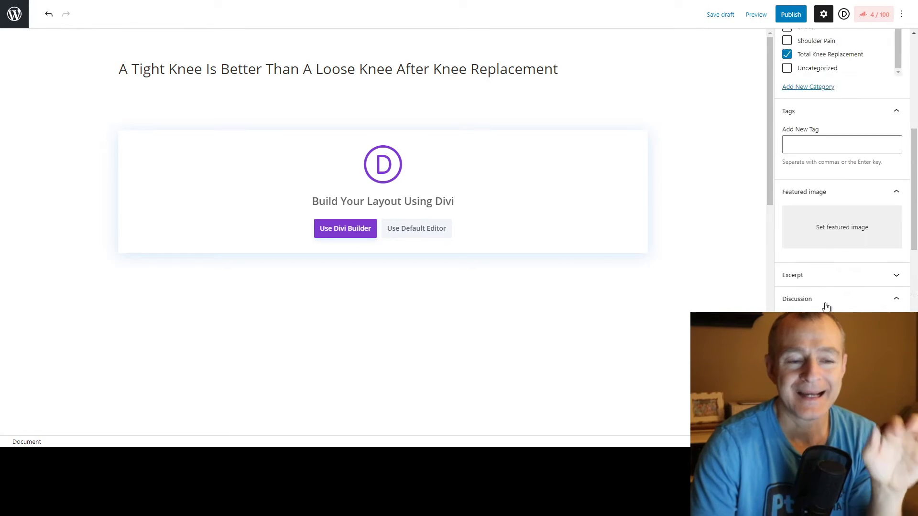
{"action": "scroll", "coordinate": [826, 307], "scroll_direction": "up", "scroll_amount": 3}
{"action": "scroll", "coordinate": [826, 307], "scroll_direction": "up", "scroll_amount": 5}
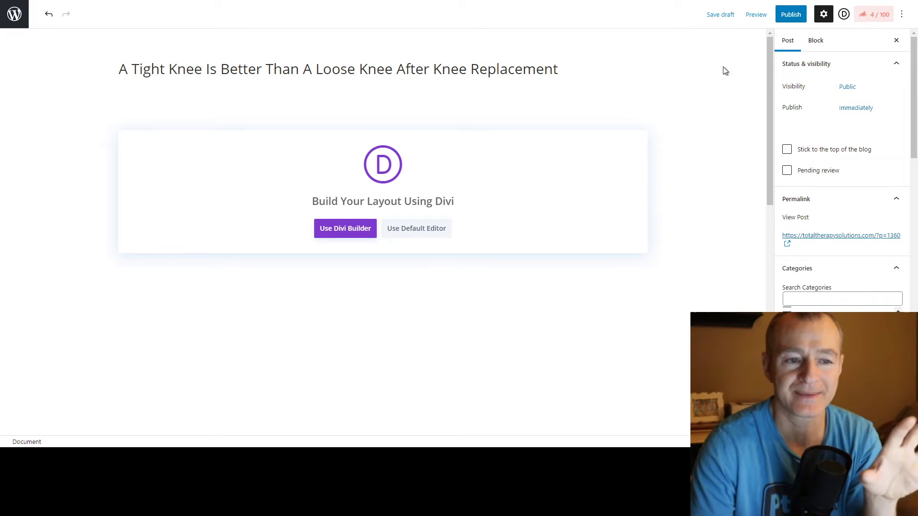
{"action": "left_click", "coordinate": [716, 18]}
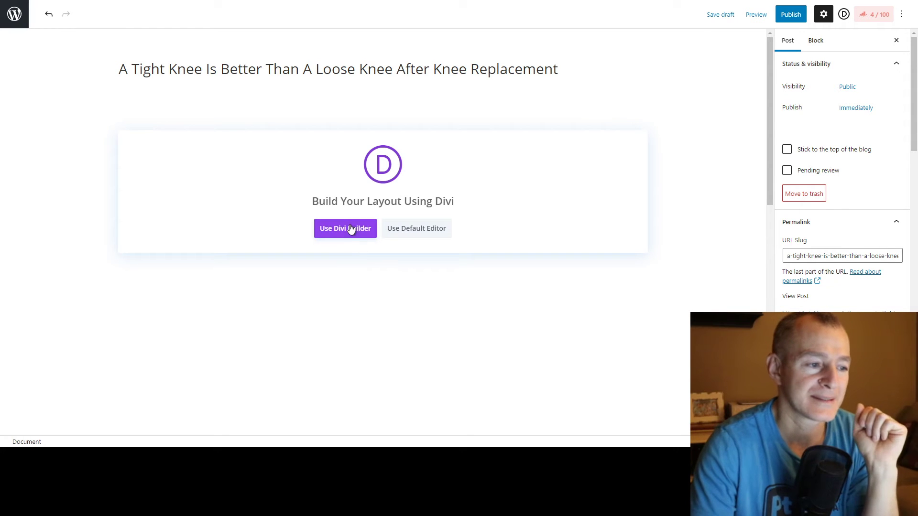
- Build the post with Divi Builder by cloning the existing post "What are the limitations after shoulder replacement?"
{"action": "left_click", "coordinate": [351, 234]}
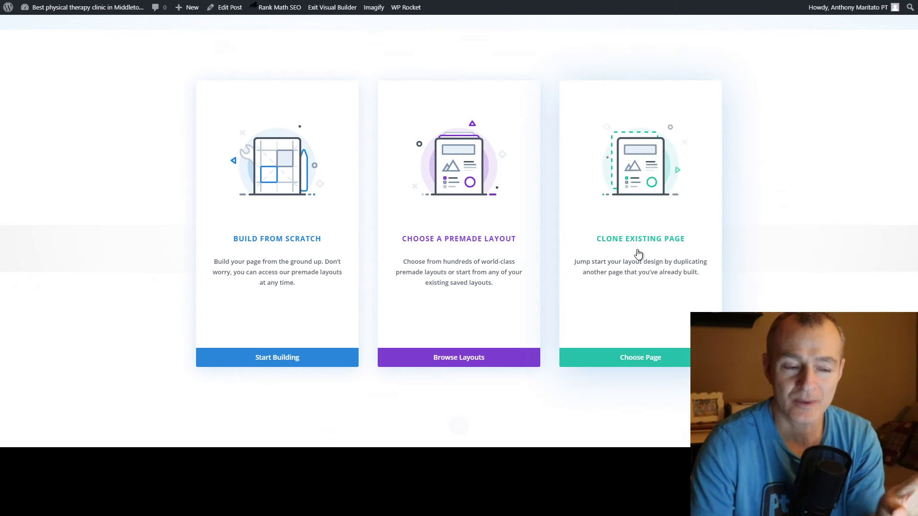
{"action": "left_click", "coordinate": [656, 199]}
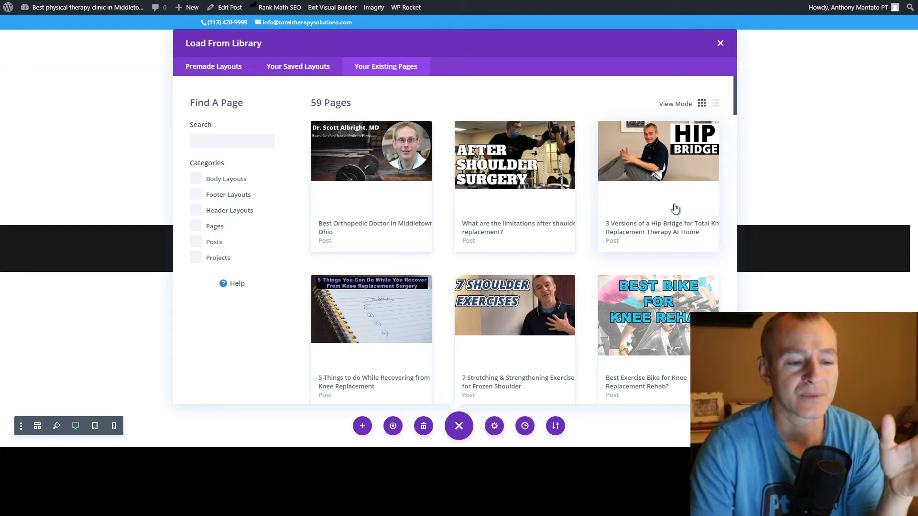
{"action": "scroll", "coordinate": [682, 228], "scroll_direction": "down", "scroll_amount": 5}
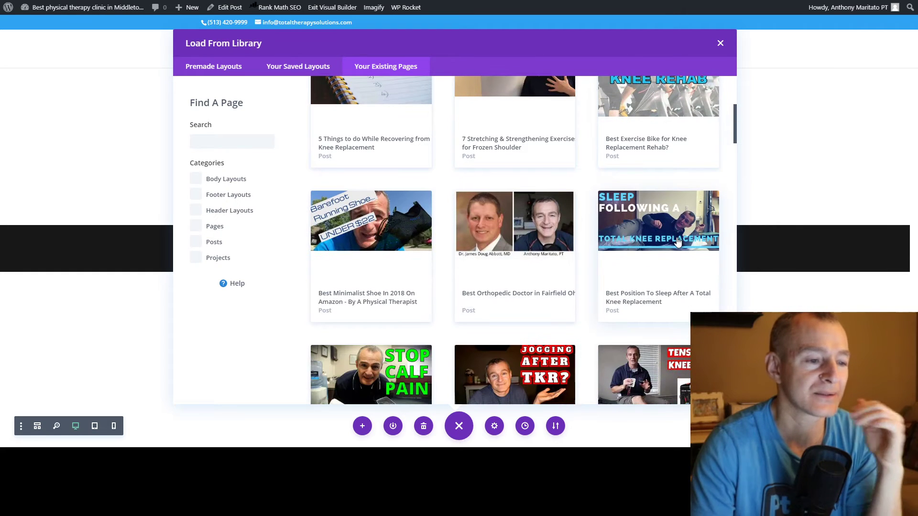
{"action": "scroll", "coordinate": [678, 242], "scroll_direction": "down", "scroll_amount": 4}
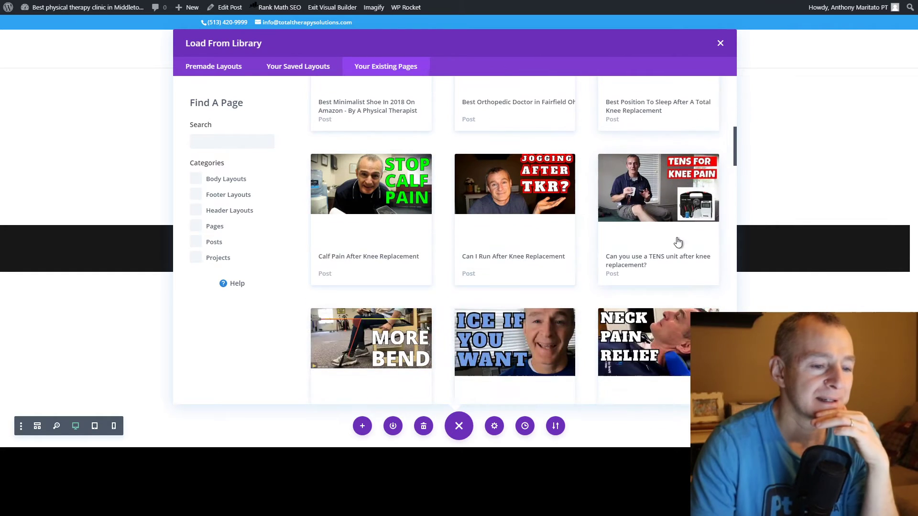
{"action": "scroll", "coordinate": [611, 232], "scroll_direction": "up", "scroll_amount": 9}
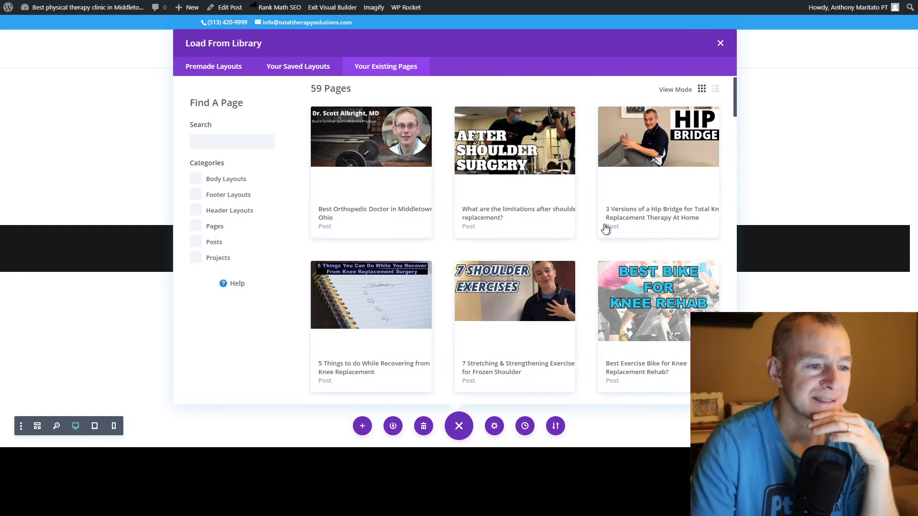
{"action": "left_click", "coordinate": [491, 161]}
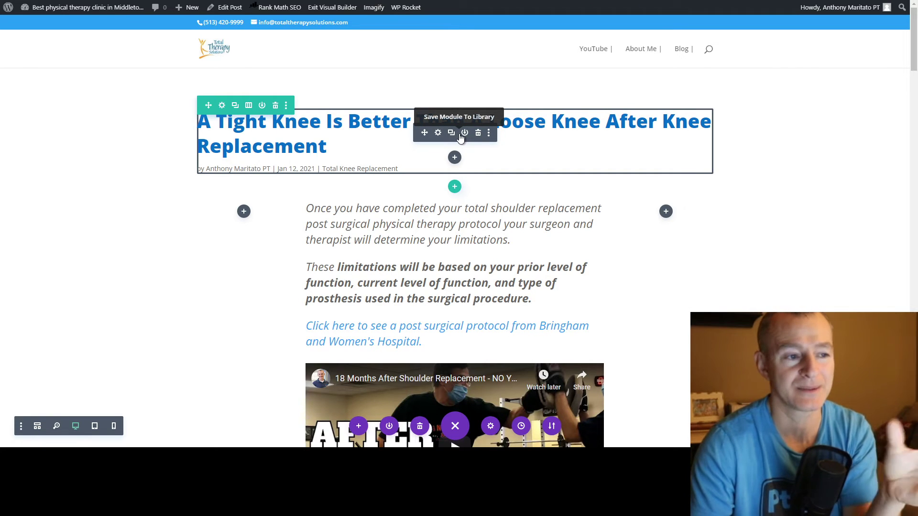
- Inspect the settings of the post title module and close them without changes
{"action": "left_click", "coordinate": [439, 134]}
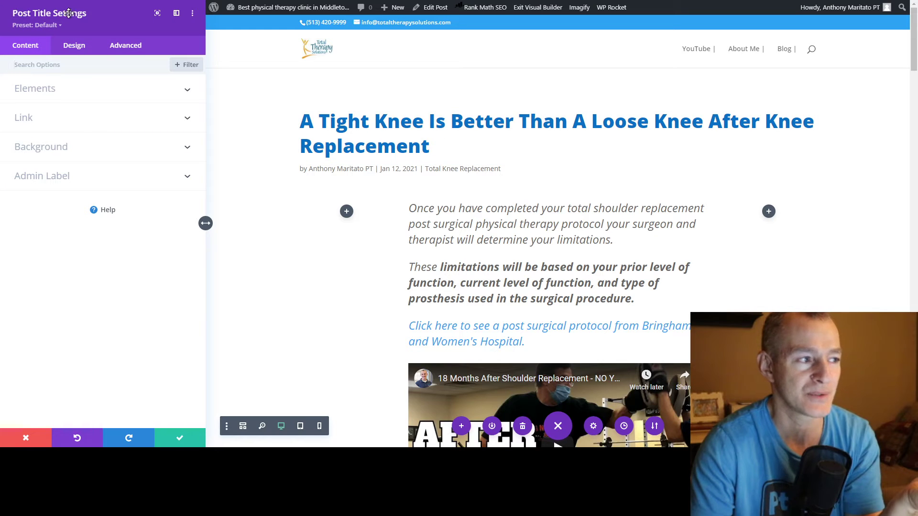
{"action": "left_click", "coordinate": [26, 438]}
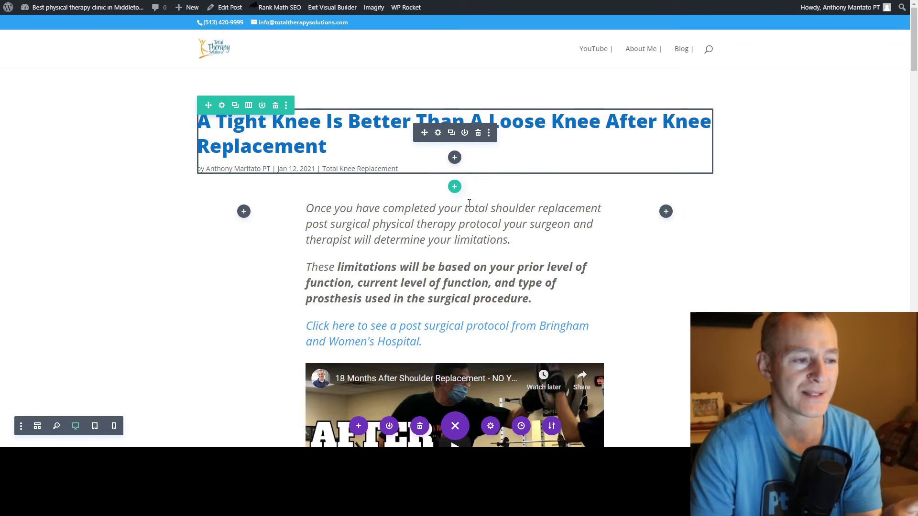
- Copy the opening paragraph of the knee video's description in YouTube Studio for the post's intro text
{"action": "scroll", "coordinate": [463, 228], "scroll_direction": "down", "scroll_amount": 1}
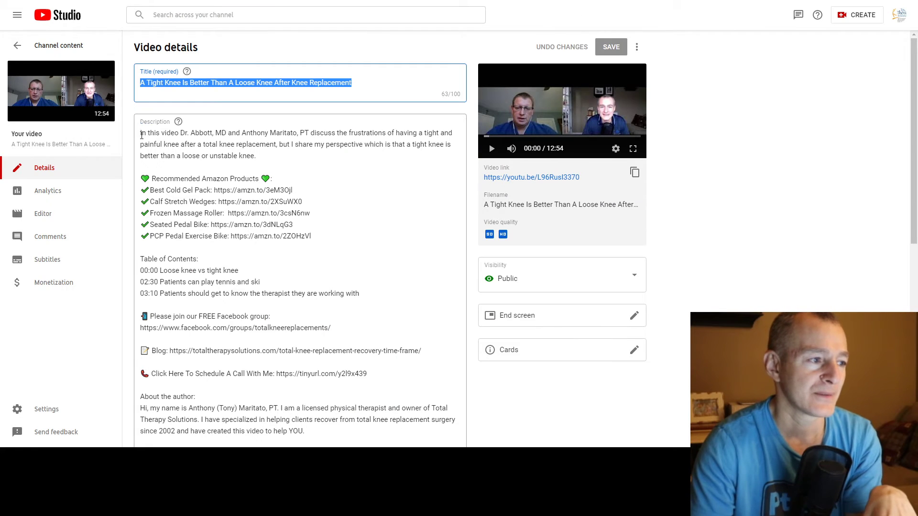
{"action": "left_click_drag", "start_coordinate": [142, 135], "coordinate": [258, 166]}
{"action": "key", "text": "ctrl+c"}
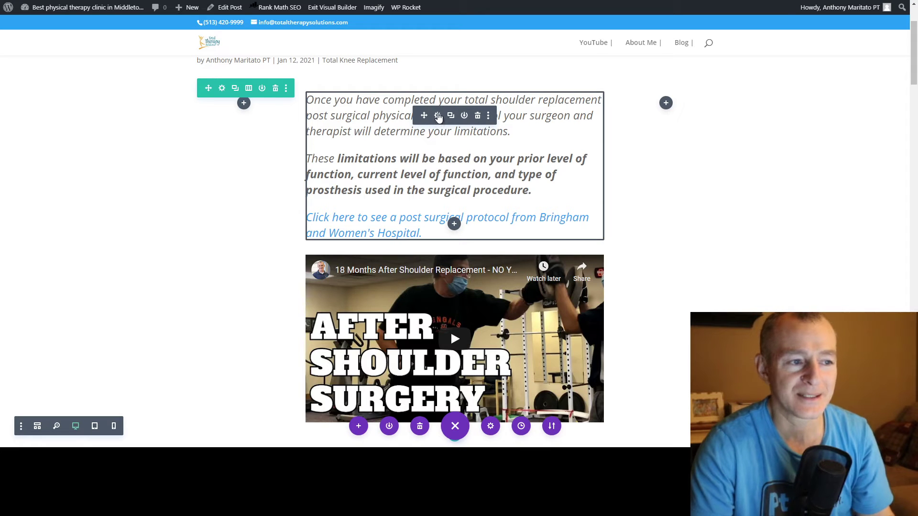
- Replace the shoulder replacement intro text above the video with the copied knee video paragraph and save the text module
{"action": "left_click", "coordinate": [437, 116]}
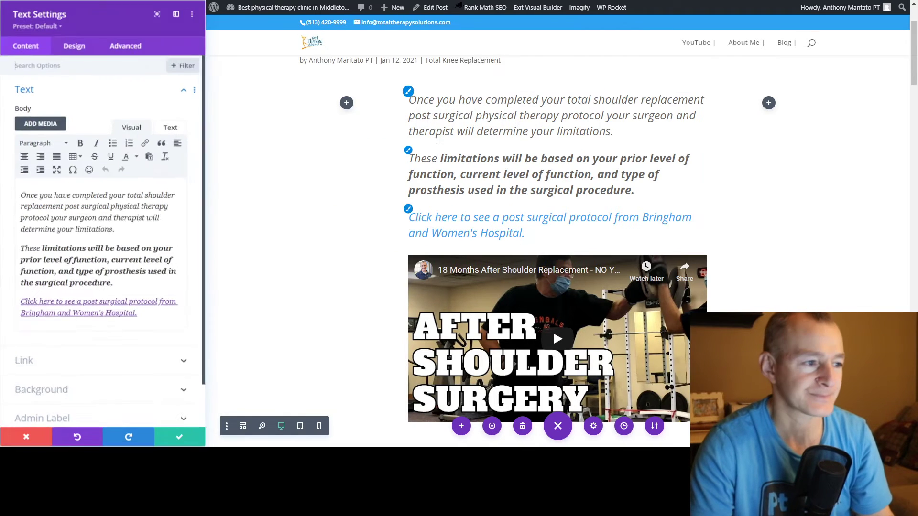
{"action": "left_click_drag", "start_coordinate": [32, 201], "coordinate": [150, 319]}
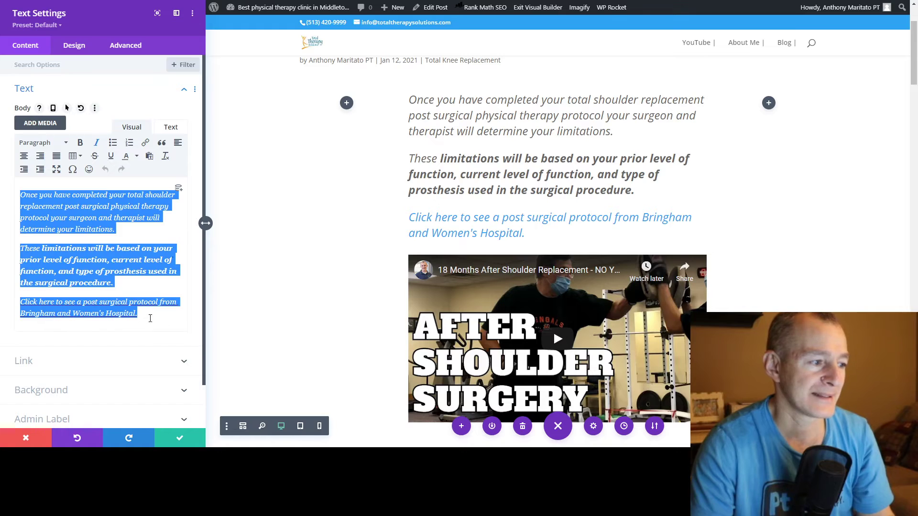
{"action": "key", "text": "BackSpace"}
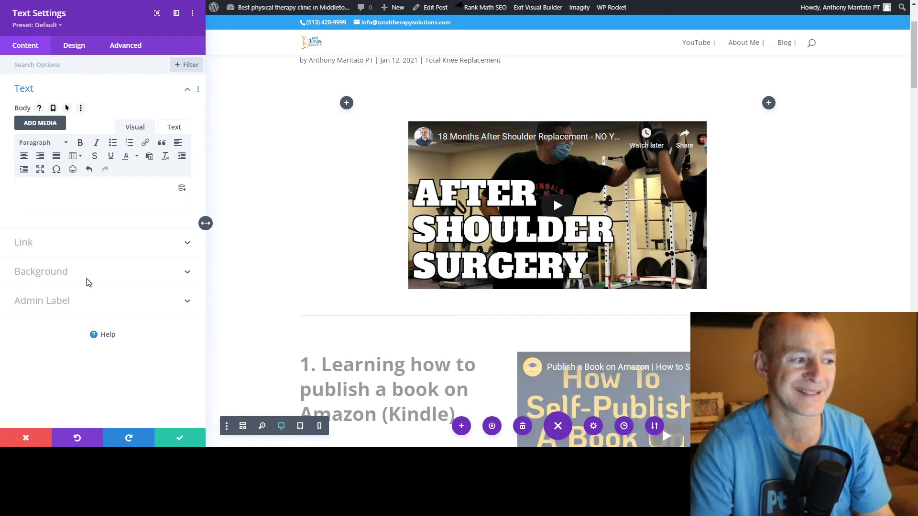
{"action": "key", "text": "ctrl+v"}
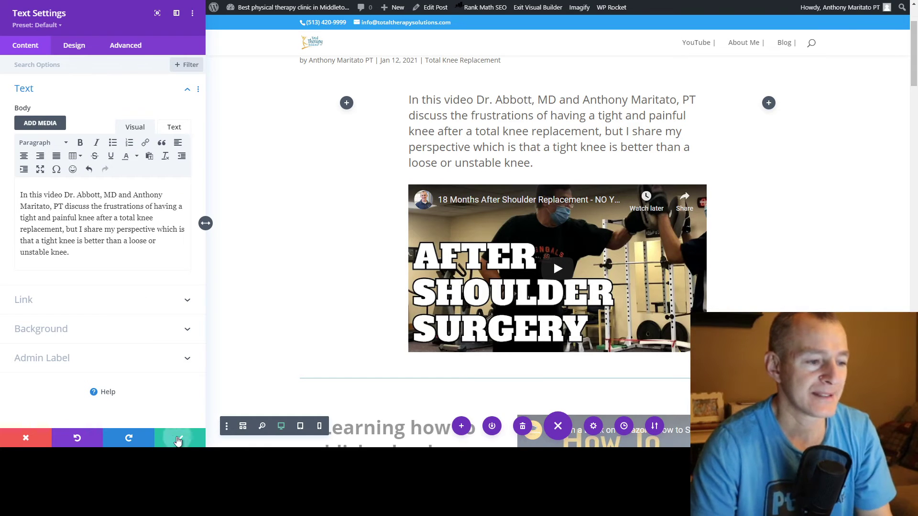
{"action": "left_click", "coordinate": [178, 441]}
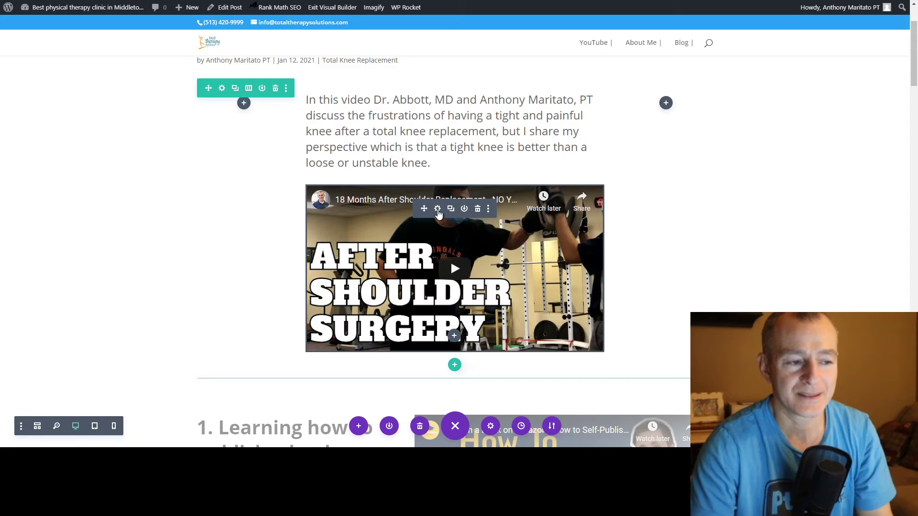
- Open the video module's settings and copy the link of the tight knee video from YouTube Studio
{"action": "left_click", "coordinate": [438, 214]}
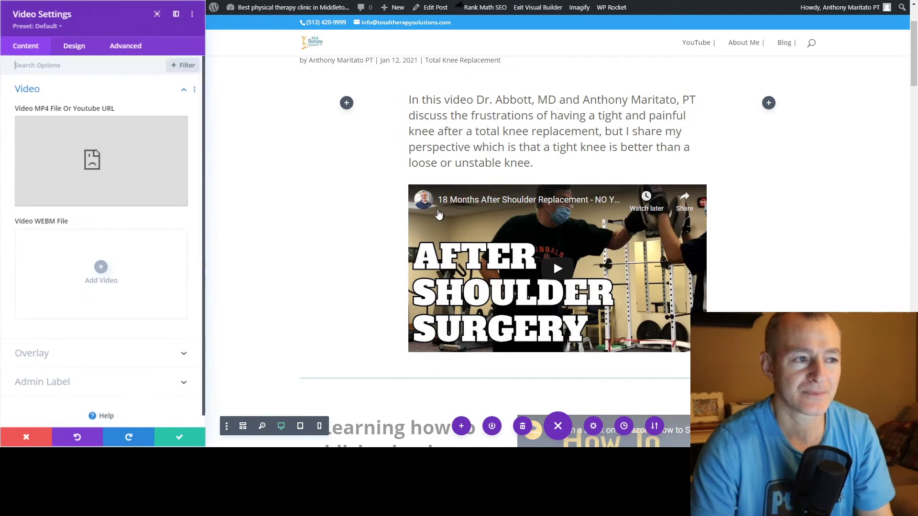
{"action": "key", "text": "ctrl+Tab"}
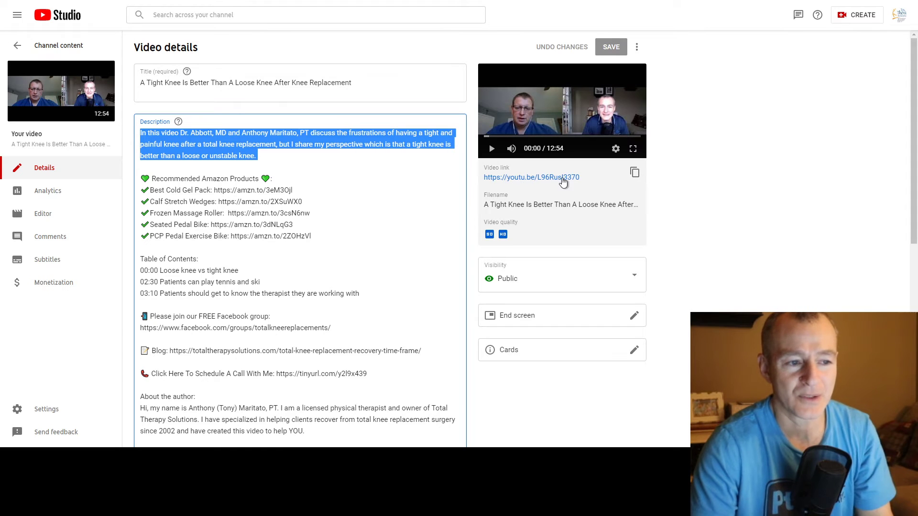
{"action": "left_click", "coordinate": [633, 182]}
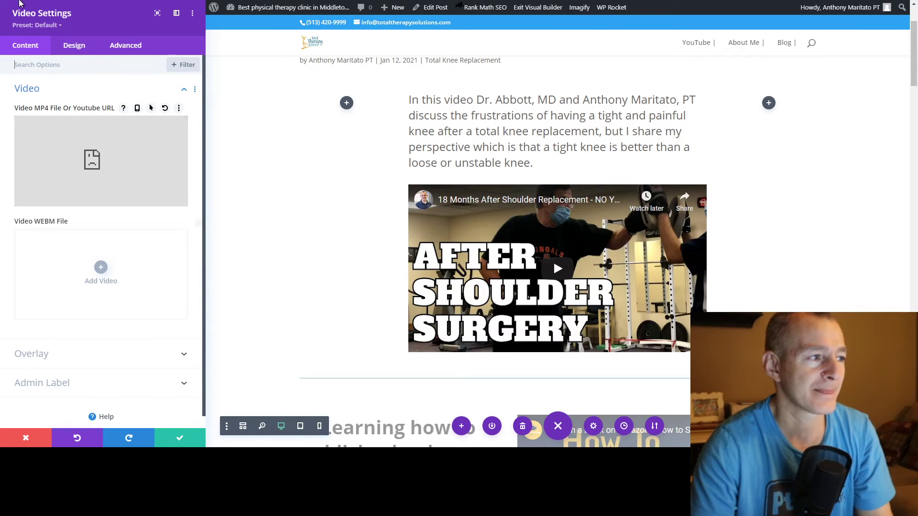
{"action": "left_click", "coordinate": [32, 62]}
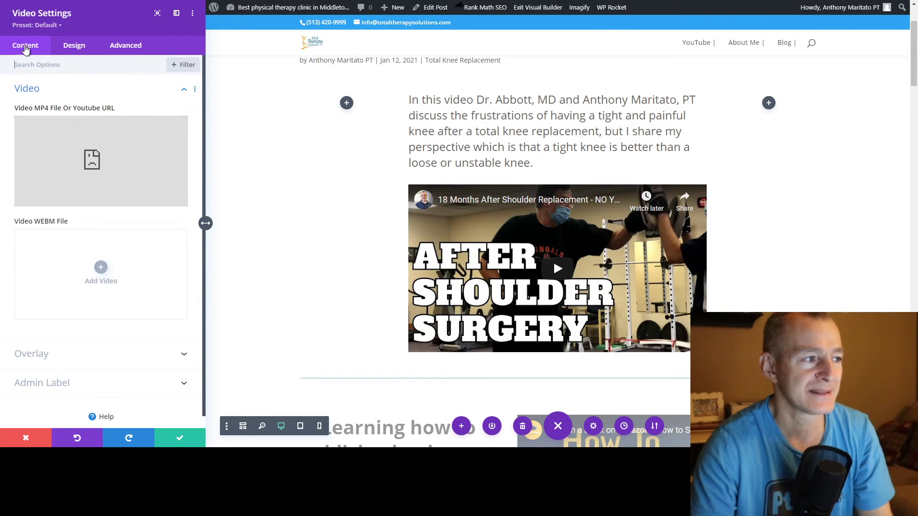
{"action": "mouse_move", "coordinate": [162, 143]}
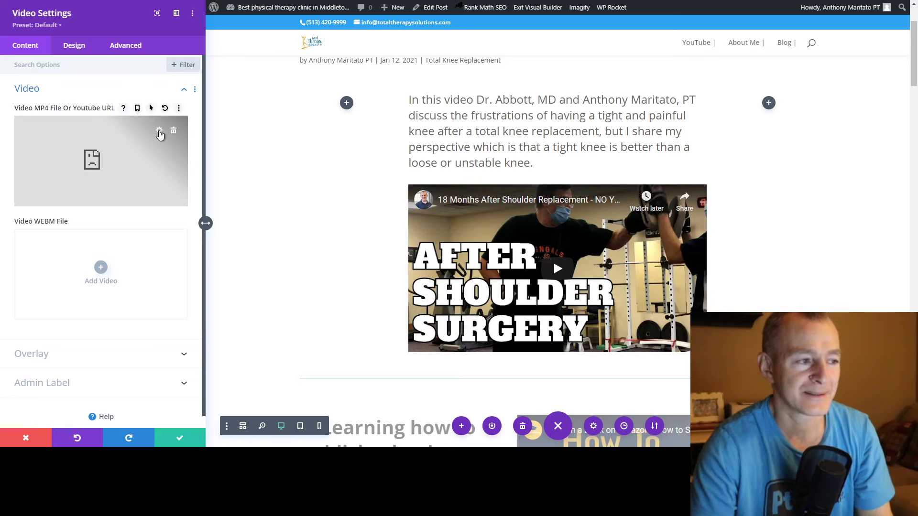
{"action": "left_click", "coordinate": [160, 132]}
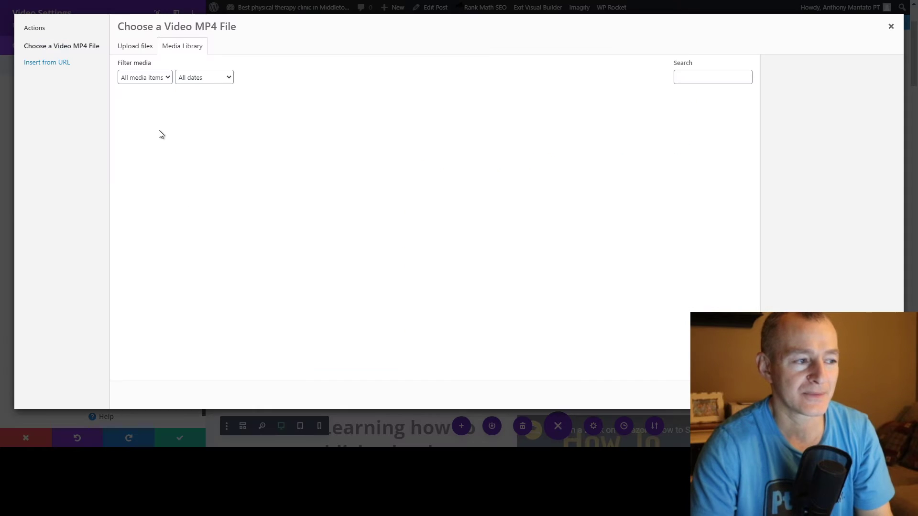
{"action": "left_click", "coordinate": [36, 66]}
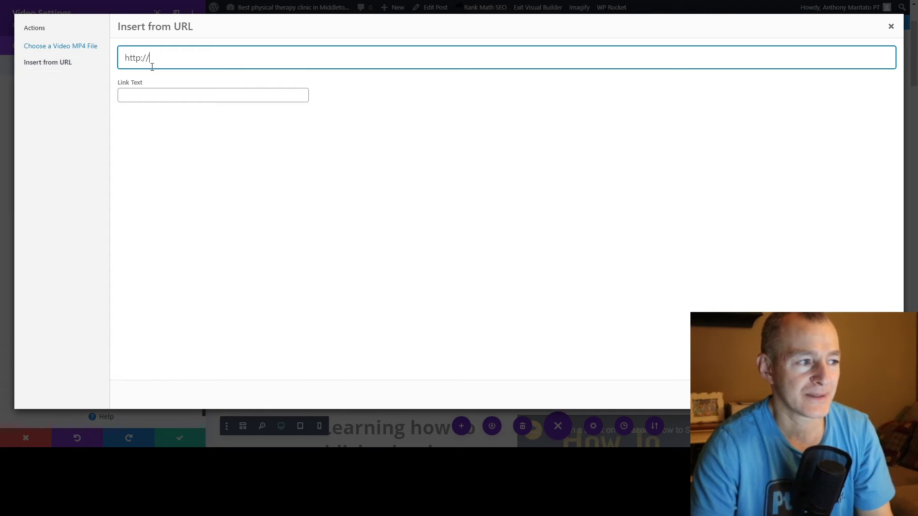
{"action": "left_click_drag", "start_coordinate": [153, 59], "coordinate": [120, 59]}
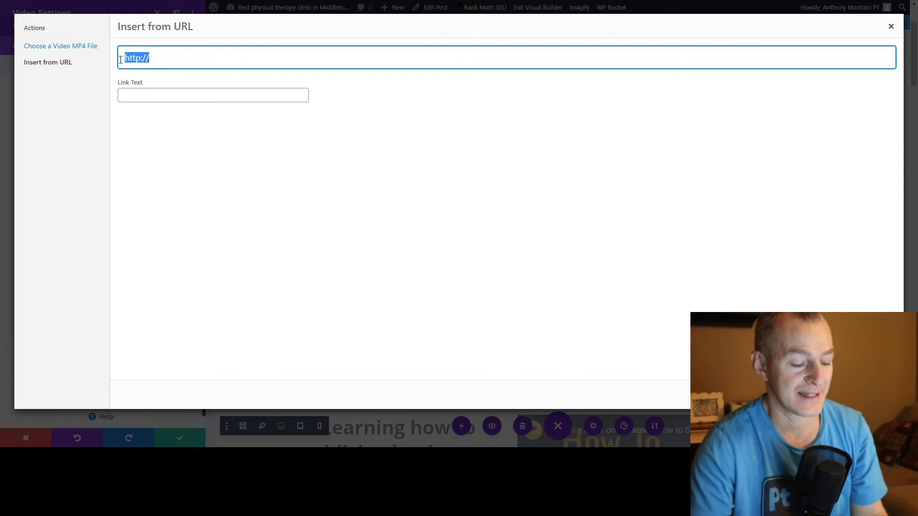
{"action": "key", "text": "ctrl+v"}
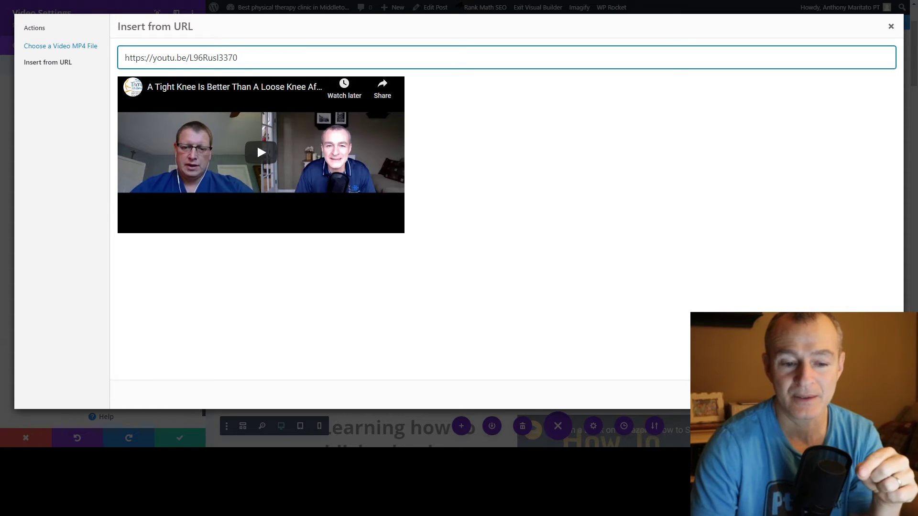
{"action": "left_click", "coordinate": [870, 395]}
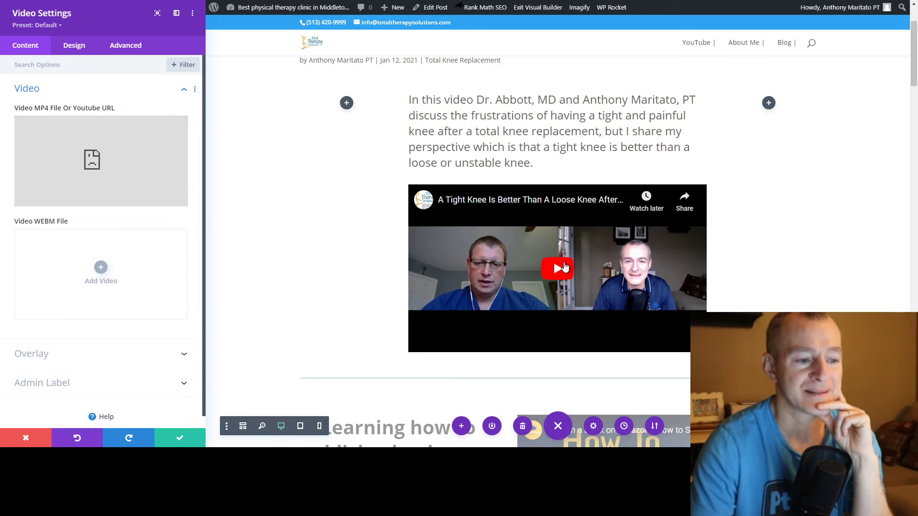
- Look over the remaining cloned content down to the author section and save the video module's settings
{"action": "scroll", "coordinate": [564, 267], "scroll_direction": "down", "scroll_amount": 5}
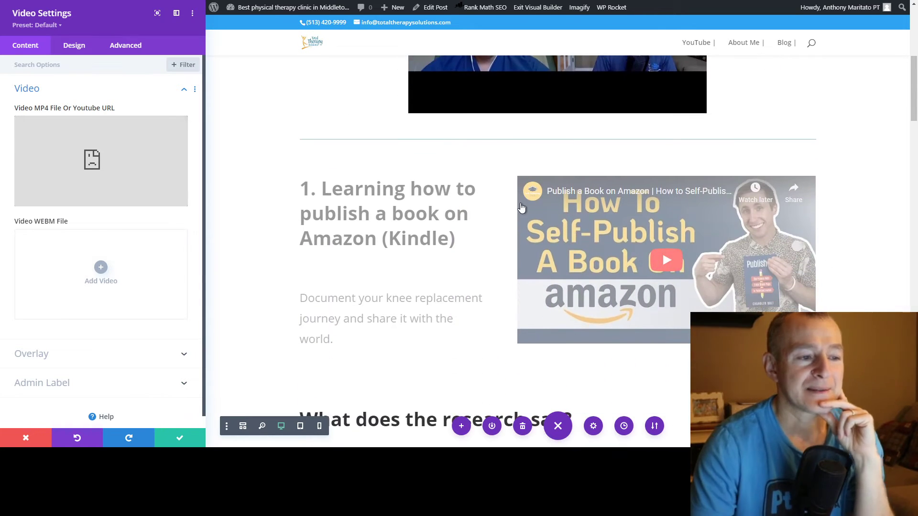
{"action": "scroll", "coordinate": [540, 242], "scroll_direction": "down", "scroll_amount": 5}
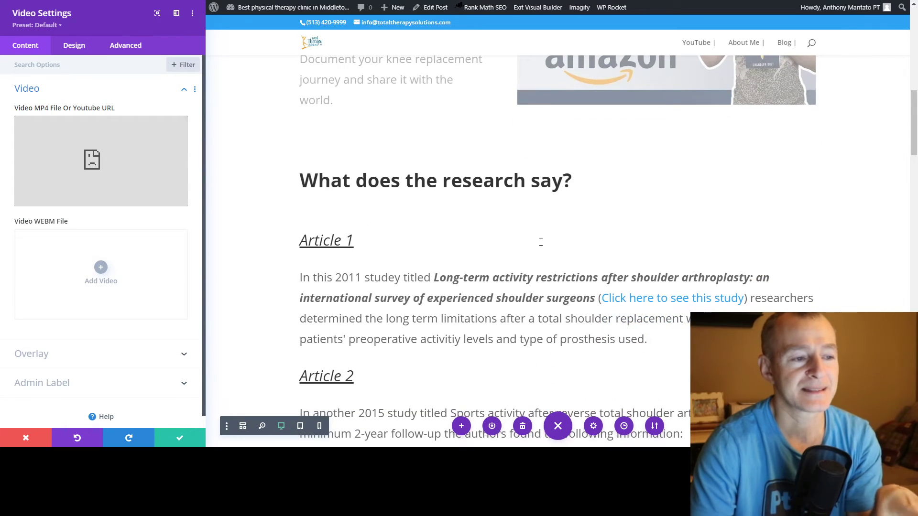
{"action": "scroll", "coordinate": [541, 242], "scroll_direction": "down", "scroll_amount": 10}
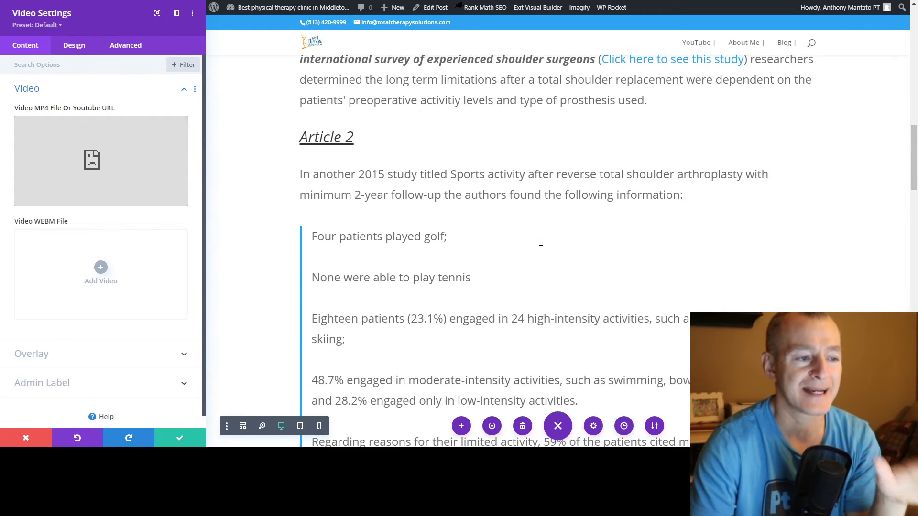
{"action": "scroll", "coordinate": [541, 242], "scroll_direction": "down", "scroll_amount": 9}
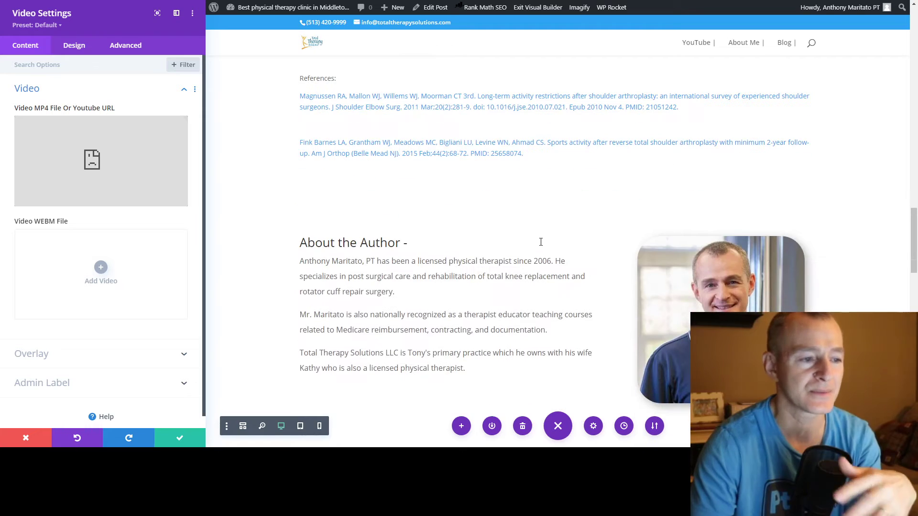
{"action": "scroll", "coordinate": [541, 242], "scroll_direction": "up", "scroll_amount": 15}
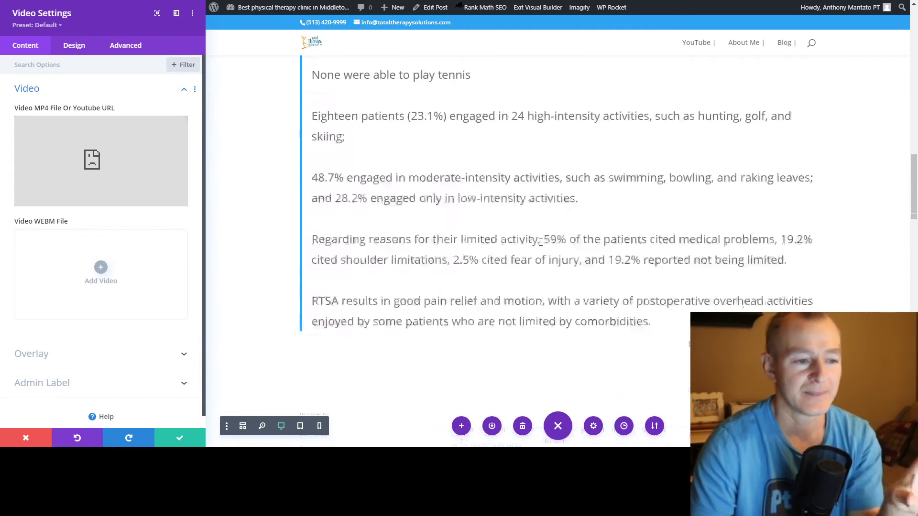
{"action": "scroll", "coordinate": [541, 242], "scroll_direction": "up", "scroll_amount": 3}
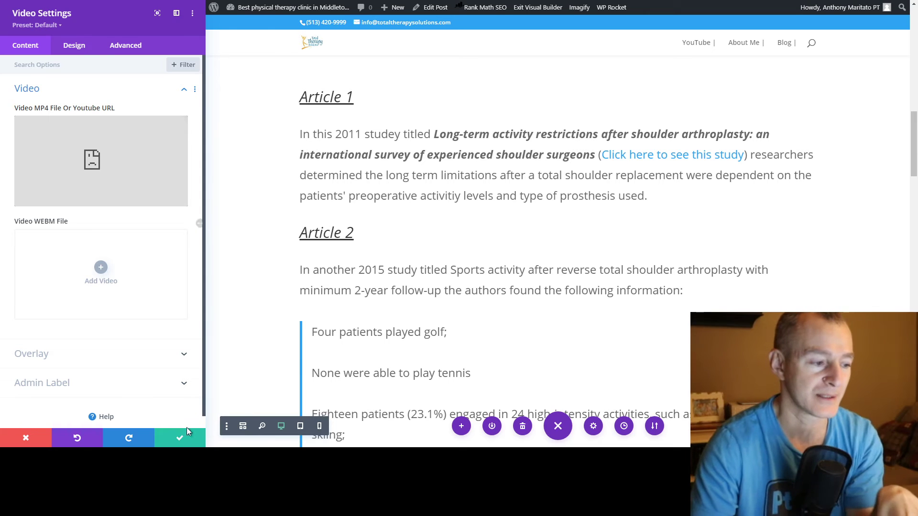
{"action": "left_click", "coordinate": [175, 443]}
- Delete the Amazon book publishing row, the "What does the research say?" row and the References section
{"action": "scroll", "coordinate": [402, 297], "scroll_direction": "up", "scroll_amount": 3}
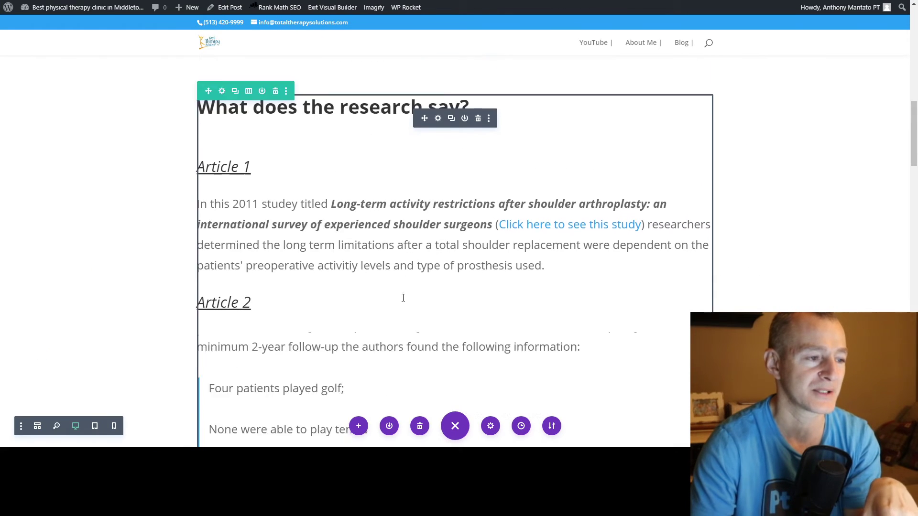
{"action": "scroll", "coordinate": [404, 298], "scroll_direction": "up", "scroll_amount": 6}
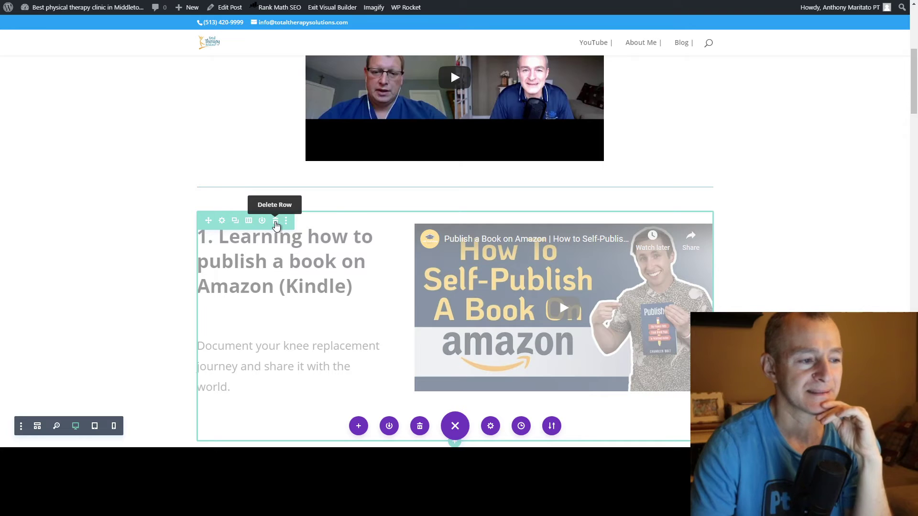
{"action": "left_click", "coordinate": [276, 221]}
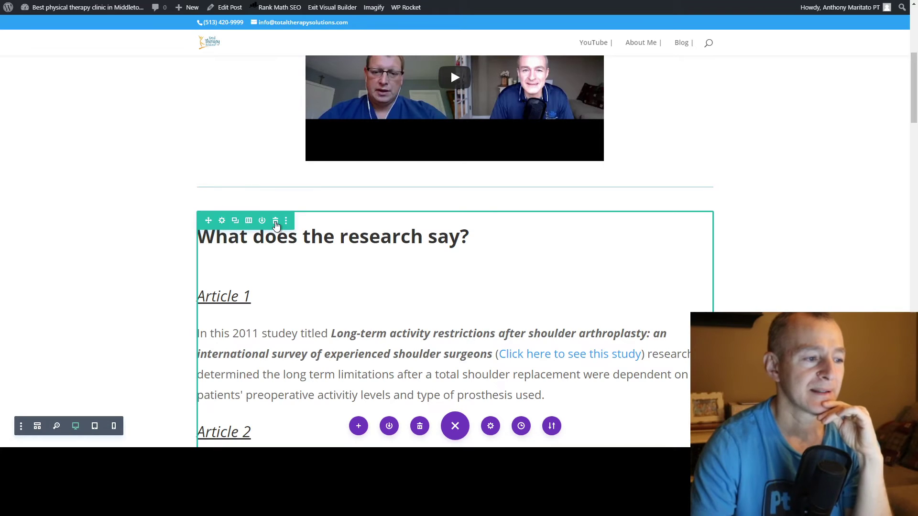
{"action": "left_click", "coordinate": [276, 221]}
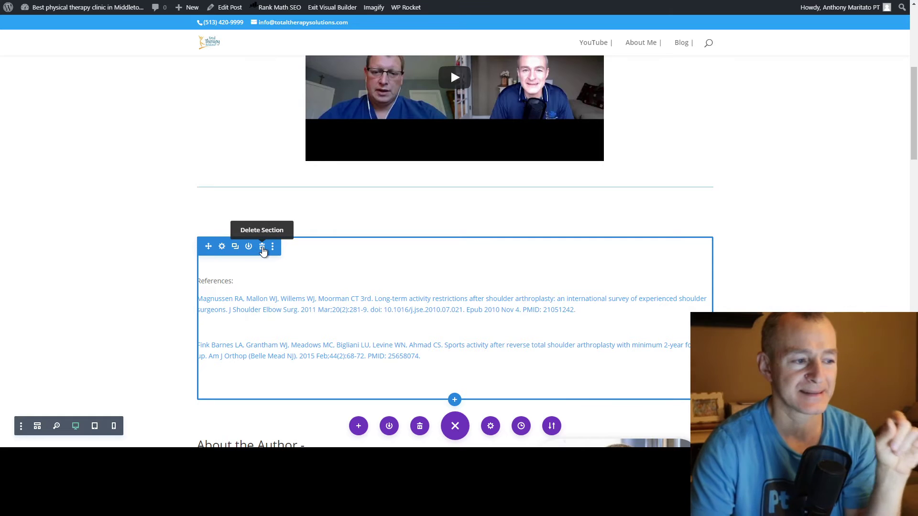
{"action": "left_click", "coordinate": [262, 247]}
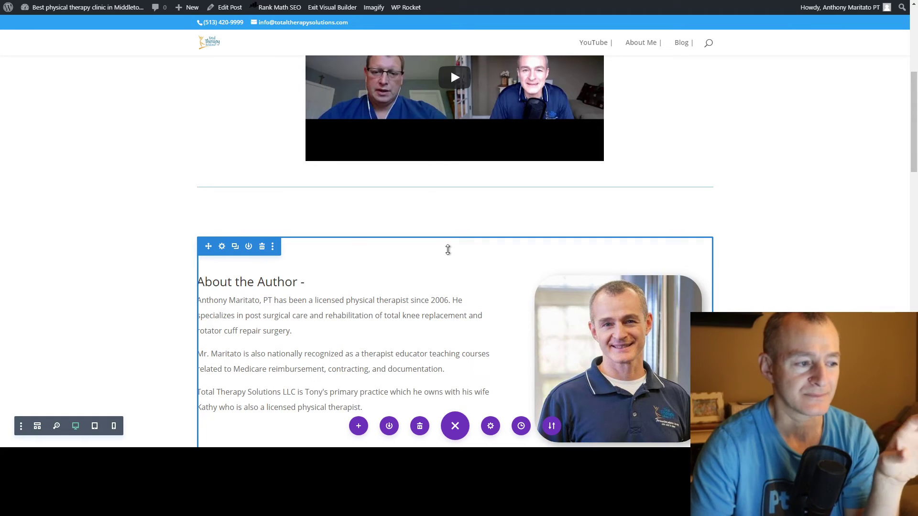
- Check the remaining About the Author and More Blog Posts sections and exit the Visual Builder, keeping the changes
{"action": "scroll", "coordinate": [446, 248], "scroll_direction": "down", "scroll_amount": 2}
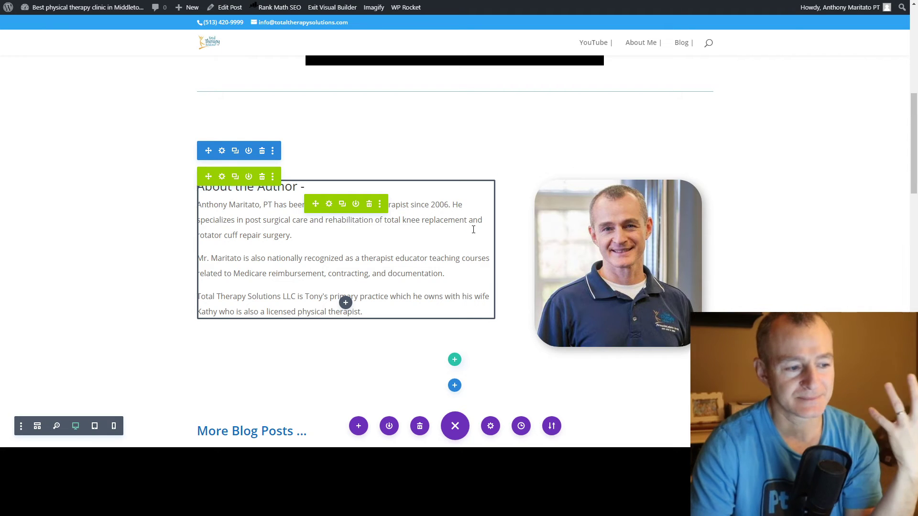
{"action": "scroll", "coordinate": [473, 229], "scroll_direction": "down", "scroll_amount": 6}
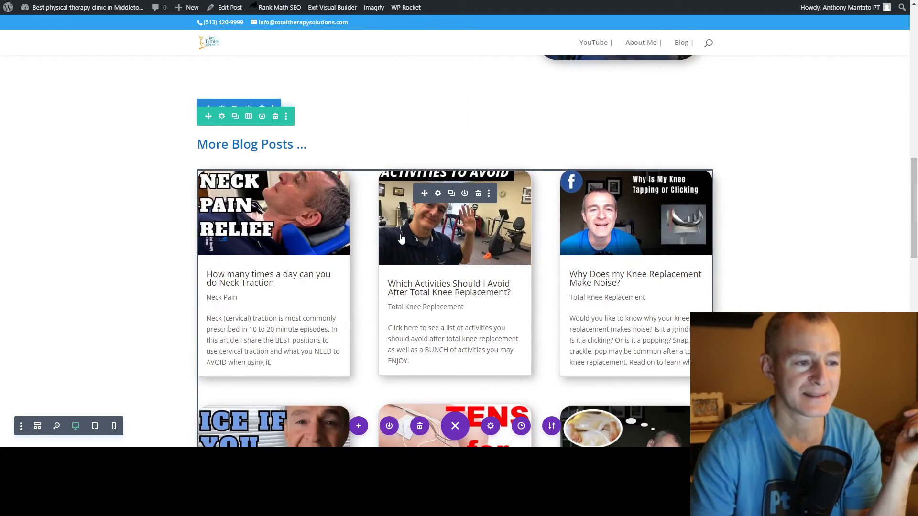
{"action": "scroll", "coordinate": [423, 248], "scroll_direction": "down", "scroll_amount": 9}
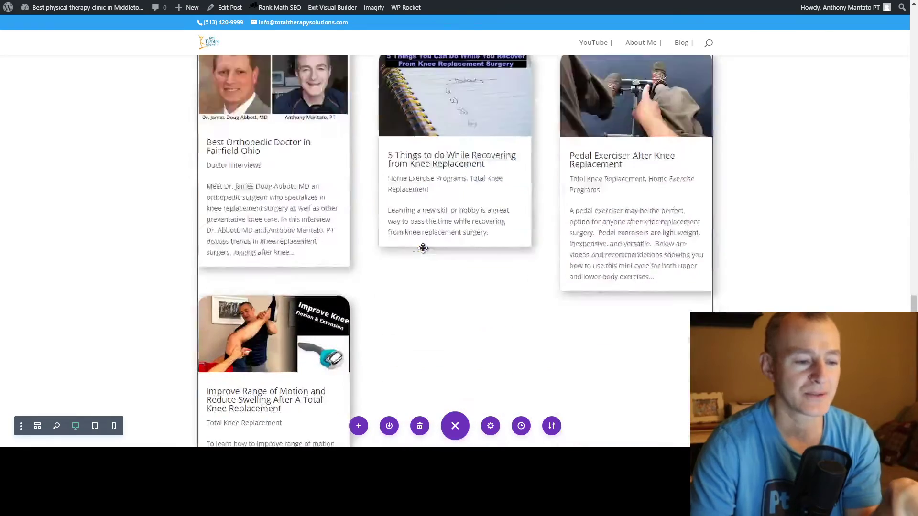
{"action": "scroll", "coordinate": [423, 248], "scroll_direction": "up", "scroll_amount": 7}
{"action": "scroll", "coordinate": [423, 249], "scroll_direction": "up", "scroll_amount": 10}
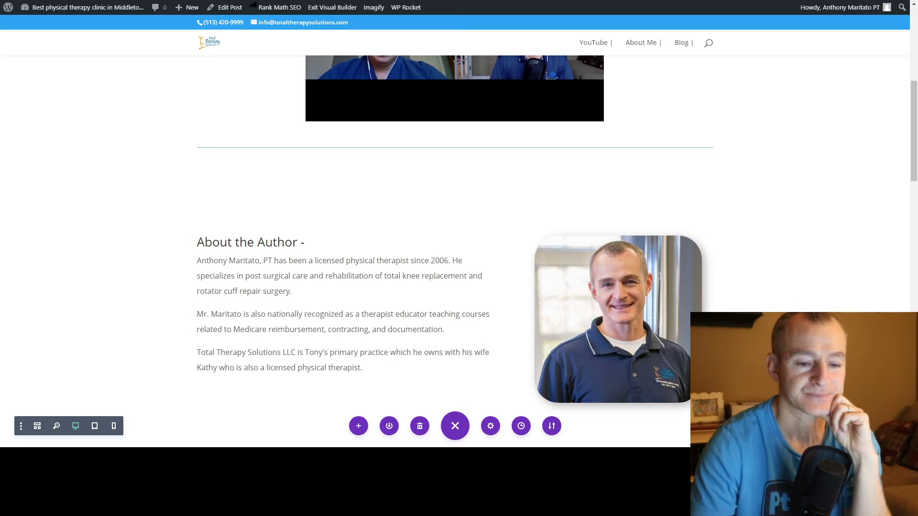
{"action": "left_click", "coordinate": [326, 8]}
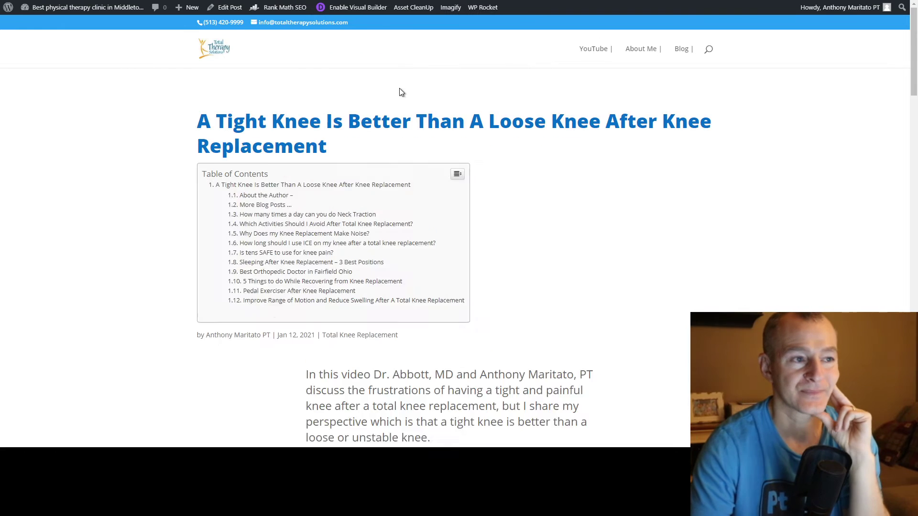
- Review the finished post page from its title down to the end of the More Blog Posts grid
{"action": "scroll", "coordinate": [915, 240], "scroll_direction": "down", "scroll_amount": 8}
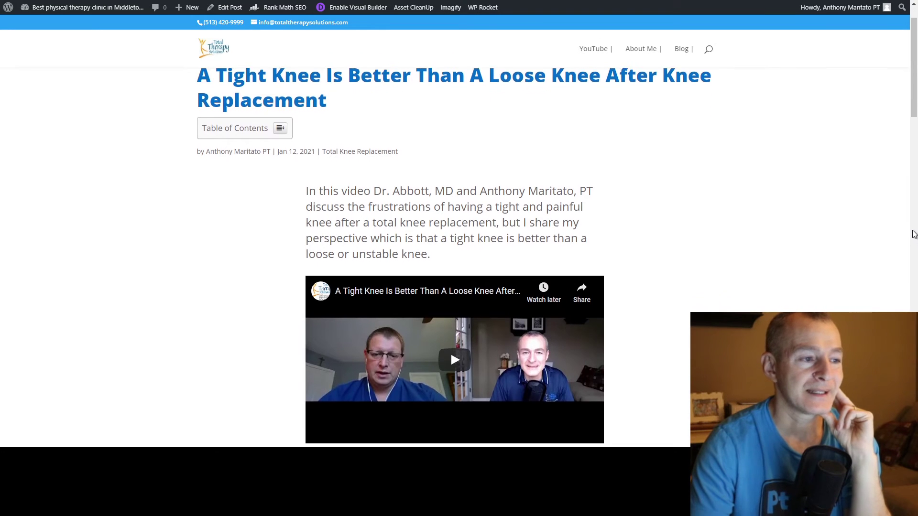
{"action": "scroll", "coordinate": [914, 234], "scroll_direction": "down", "scroll_amount": 15}
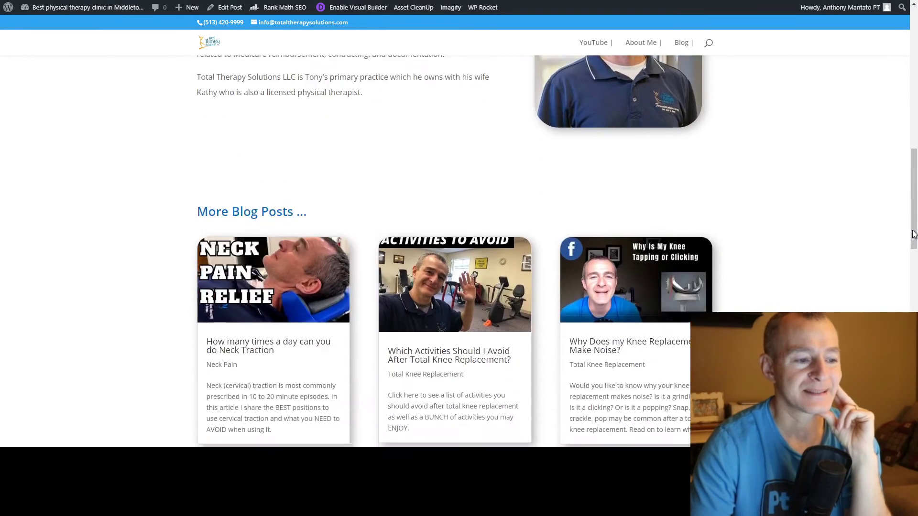
{"action": "scroll", "coordinate": [914, 234], "scroll_direction": "down", "scroll_amount": 5}
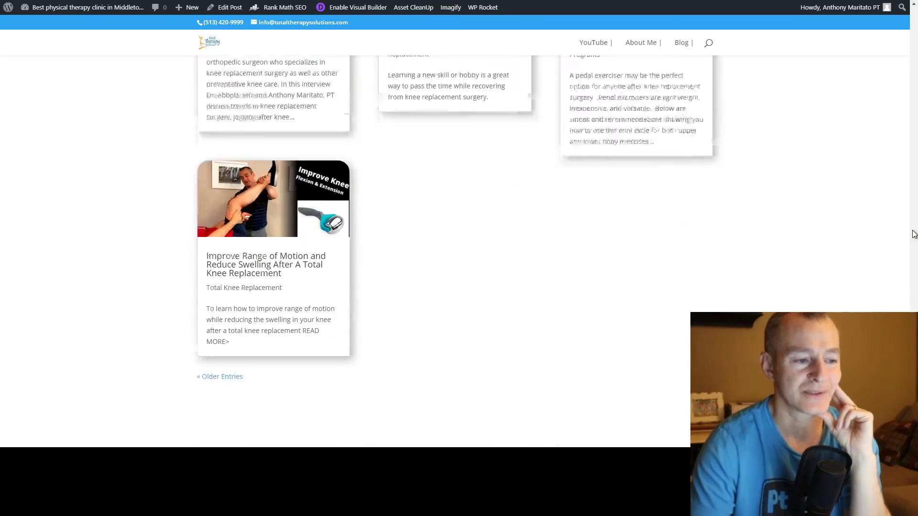
{"action": "scroll", "coordinate": [914, 235], "scroll_direction": "up", "scroll_amount": 10}
{"action": "scroll", "coordinate": [914, 235], "scroll_direction": "up", "scroll_amount": 15}
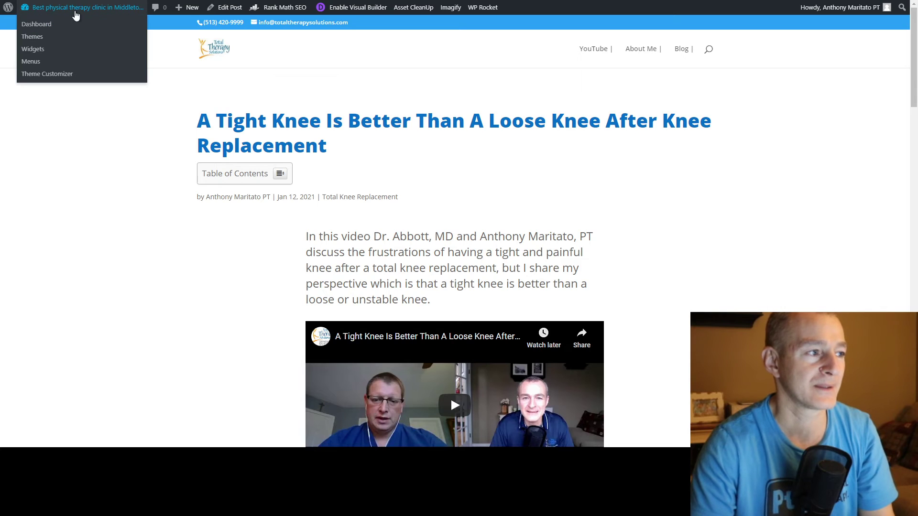
- Open the site's list of posts from the dashboard and start a new post
{"action": "left_click", "coordinate": [37, 25]}
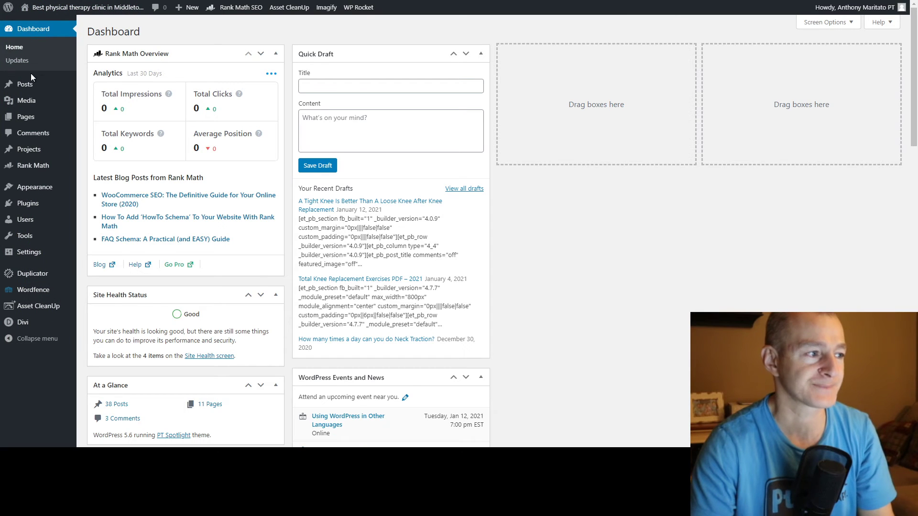
{"action": "mouse_move", "coordinate": [28, 86]}
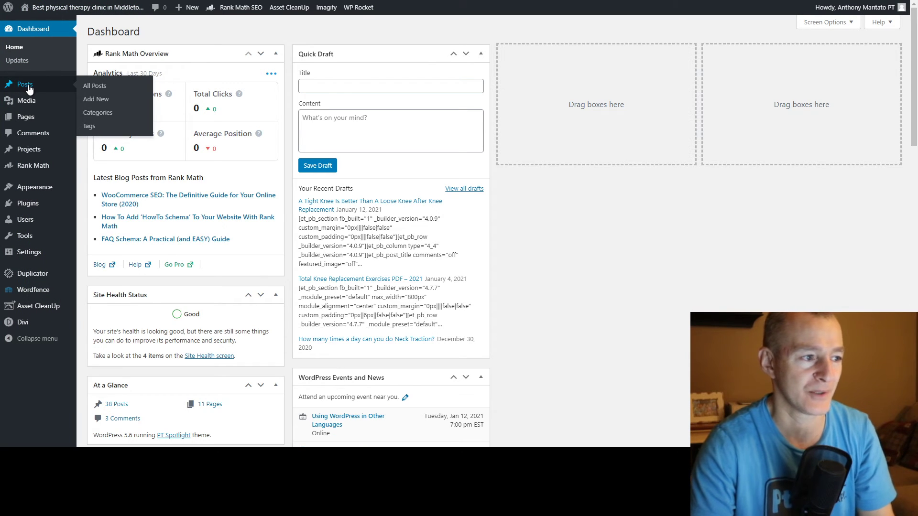
{"action": "left_click", "coordinate": [29, 87]}
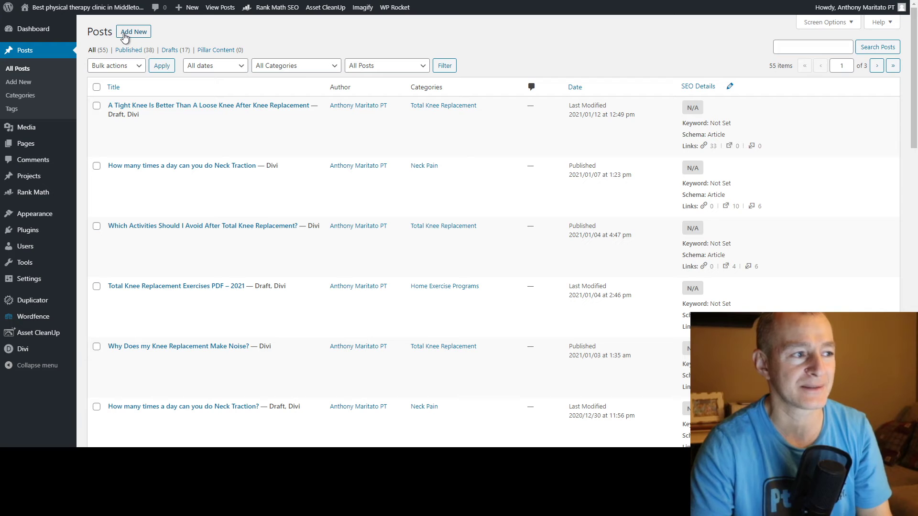
- Switch to YouTube Studio and open the details of the "TENS Pad Placement For Knee Pain Relief" video from the channel content
{"action": "mouse_move", "coordinate": [192, 9]}
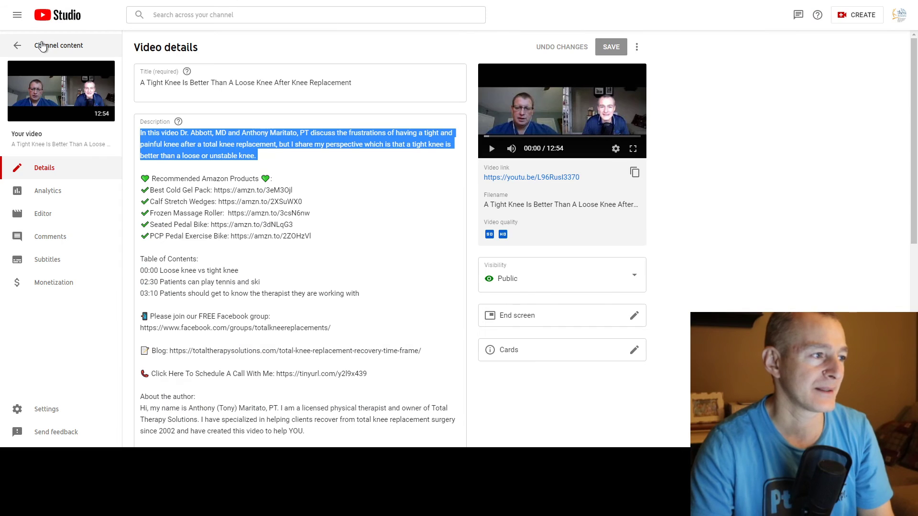
{"action": "left_click", "coordinate": [43, 46]}
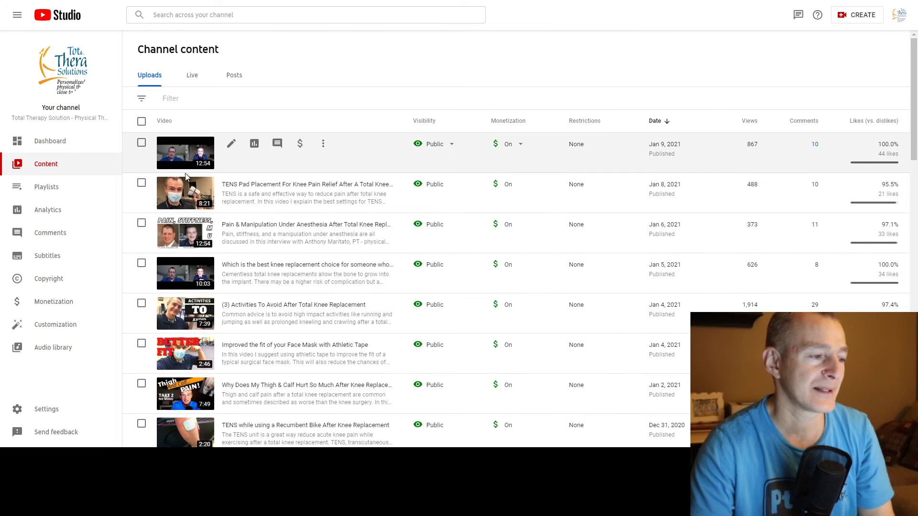
{"action": "left_click", "coordinate": [210, 193]}
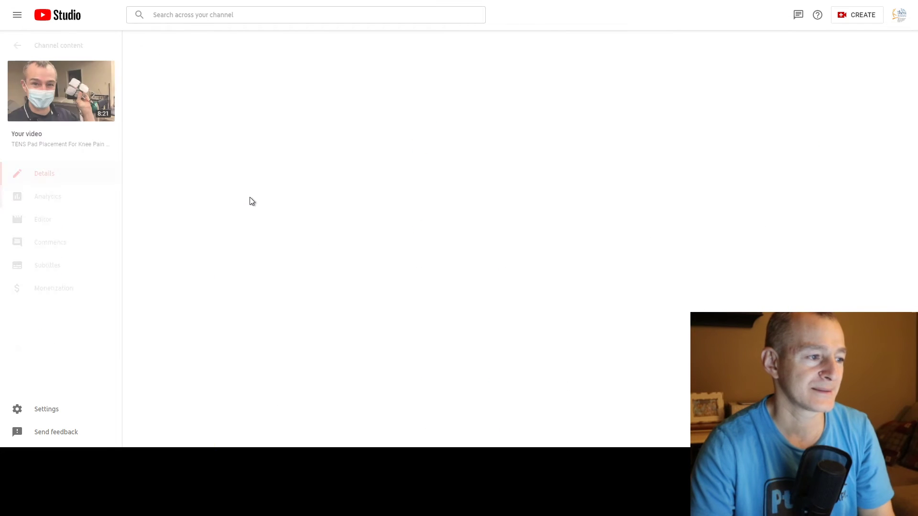
{"action": "key", "text": "ctrl+Tab"}
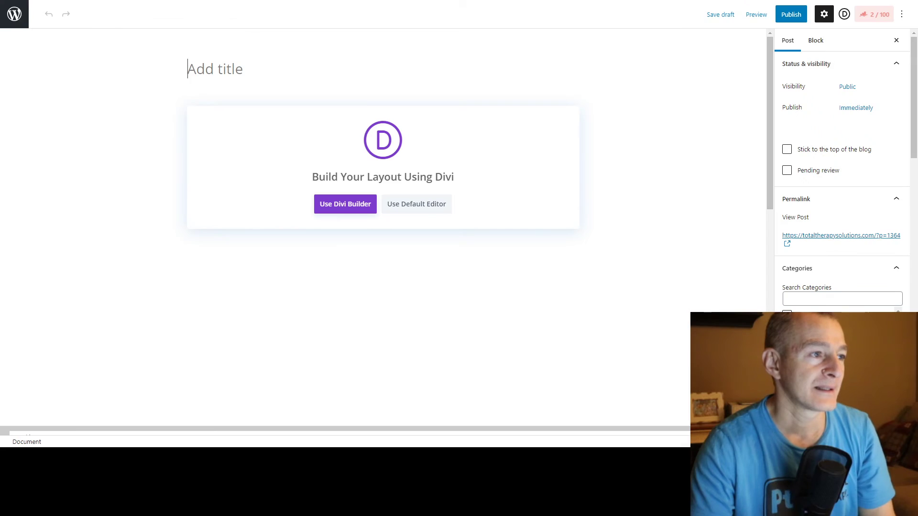
{"action": "key", "text": "ctrl+shift+Tab"}
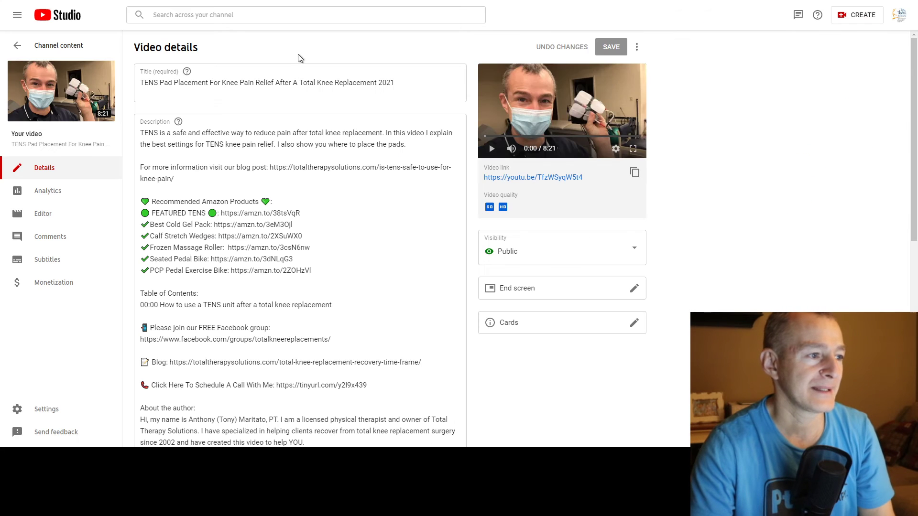
- Copy the TENS video's full title into the new WordPress post's title and save the draft
{"action": "left_click_drag", "start_coordinate": [396, 82], "coordinate": [119, 80]}
{"action": "key", "text": "ctrl+c"}
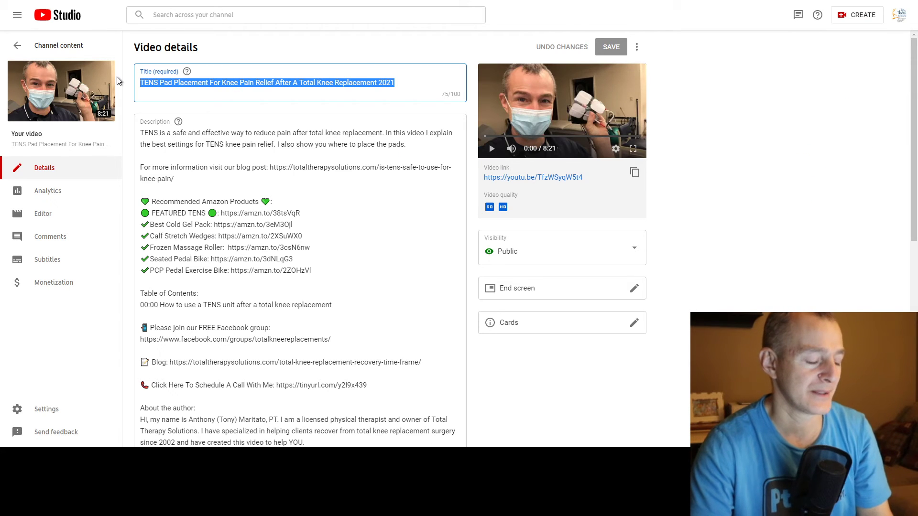
{"action": "key", "text": "ctrl+Tab"}
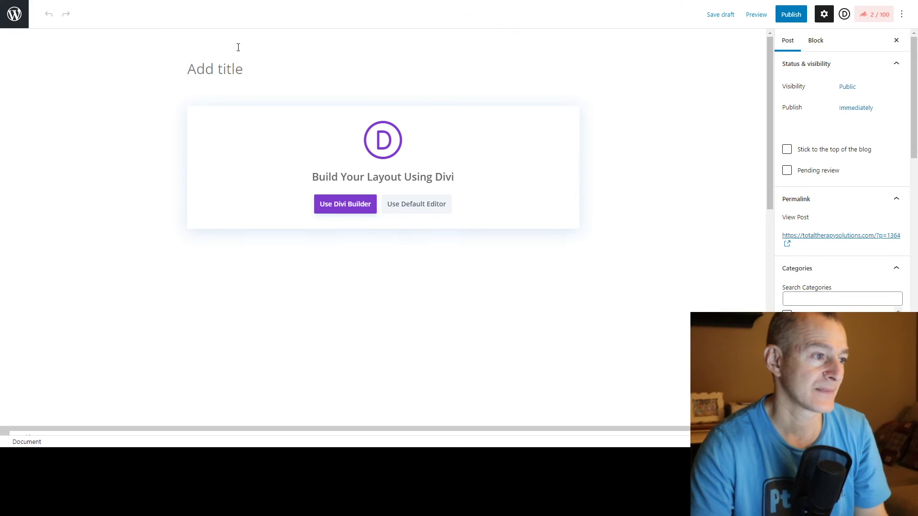
{"action": "key", "text": "ctrl+v"}
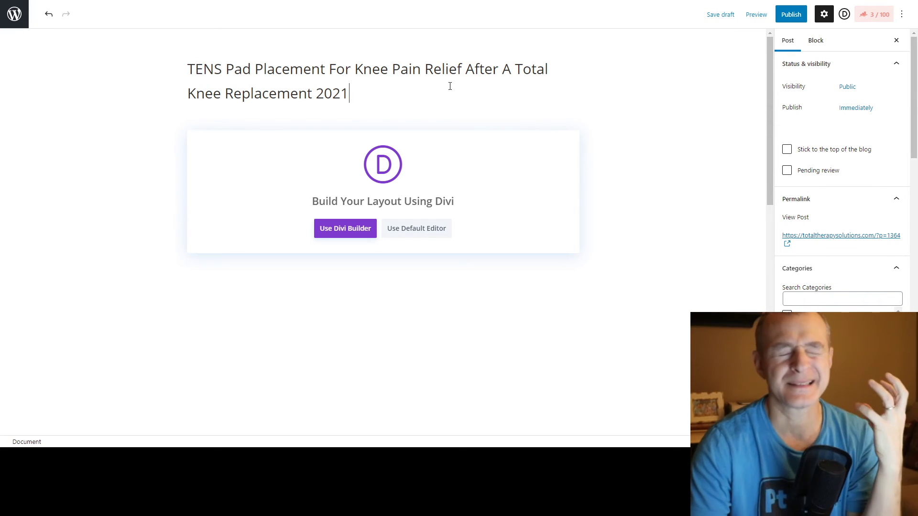
{"action": "left_click", "coordinate": [715, 18]}
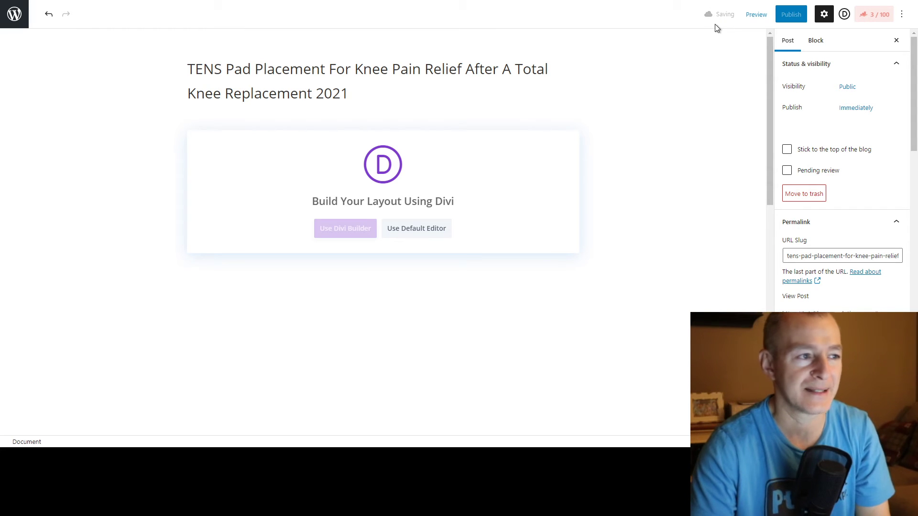
- Open the Total Therapy Solutions site in a new browser tab and check the new TENS draft in its list of posts
{"action": "key", "text": "ctrl+t"}
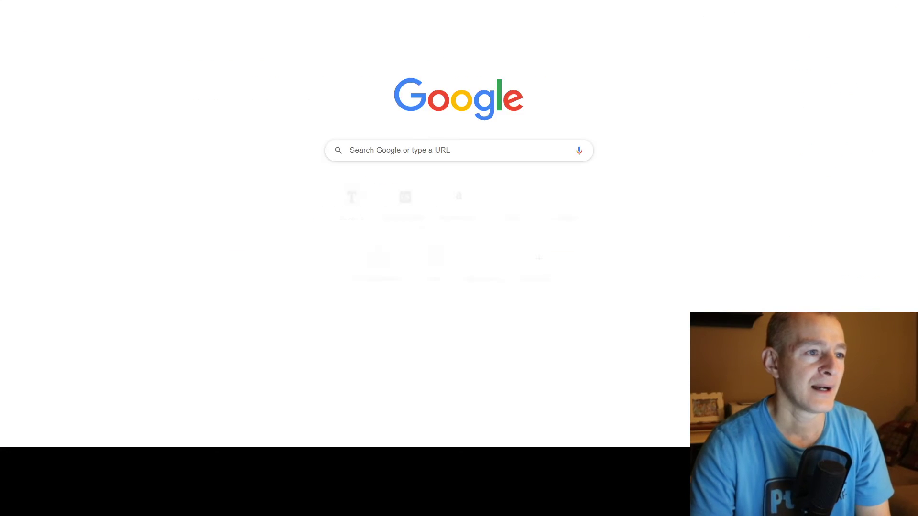
{"action": "type", "text": "total"}
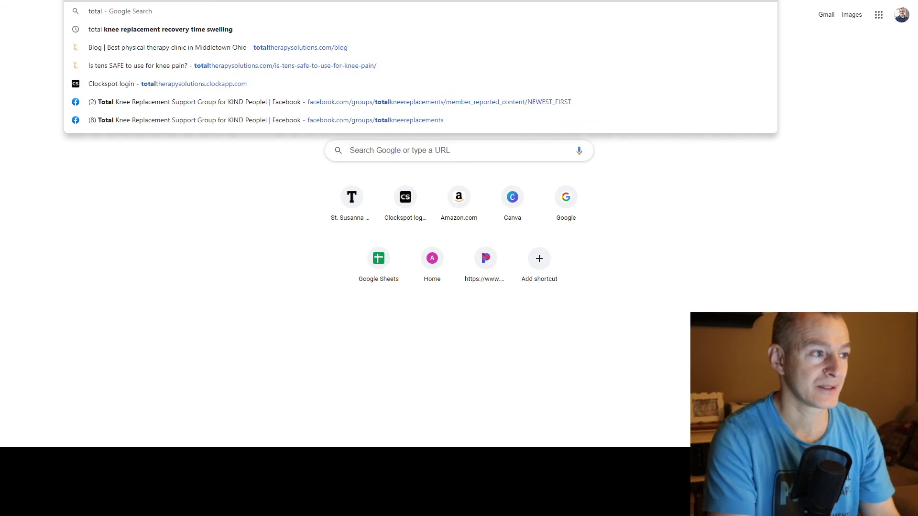
{"action": "key", "text": "Return"}
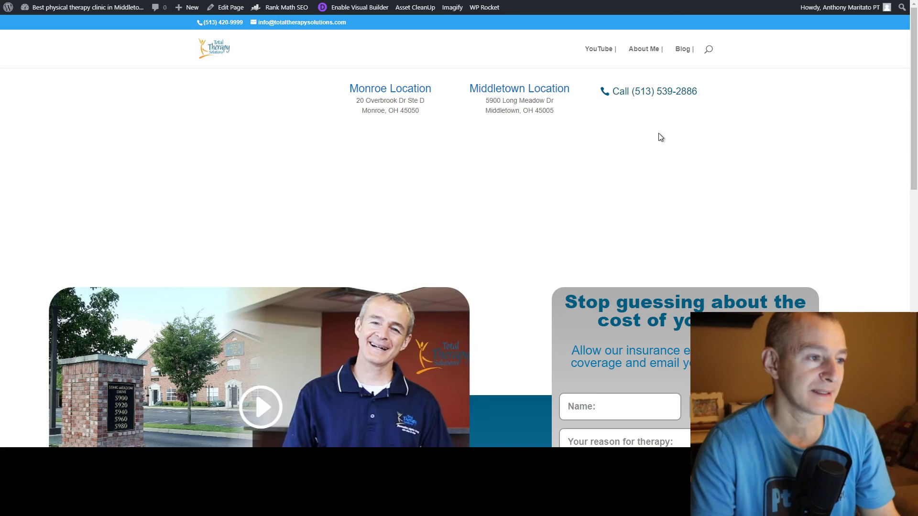
{"action": "mouse_move", "coordinate": [82, 9]}
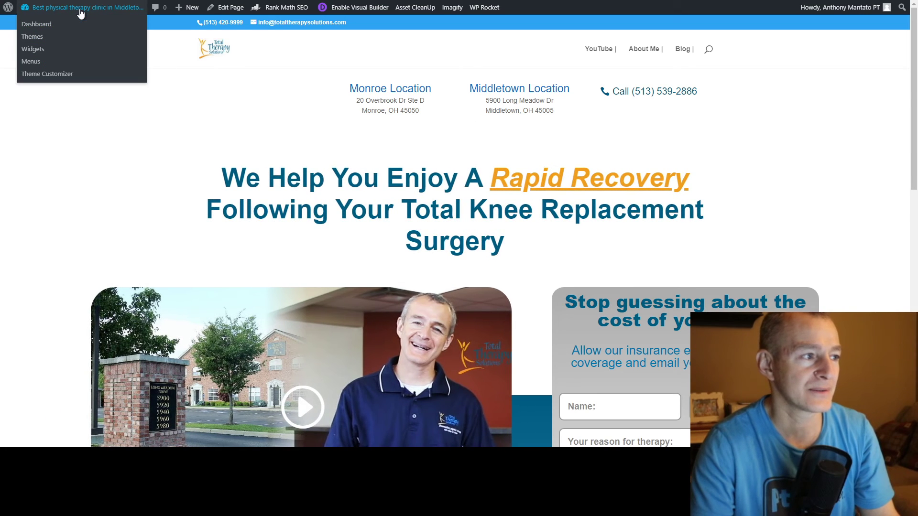
{"action": "left_click", "coordinate": [36, 24]}
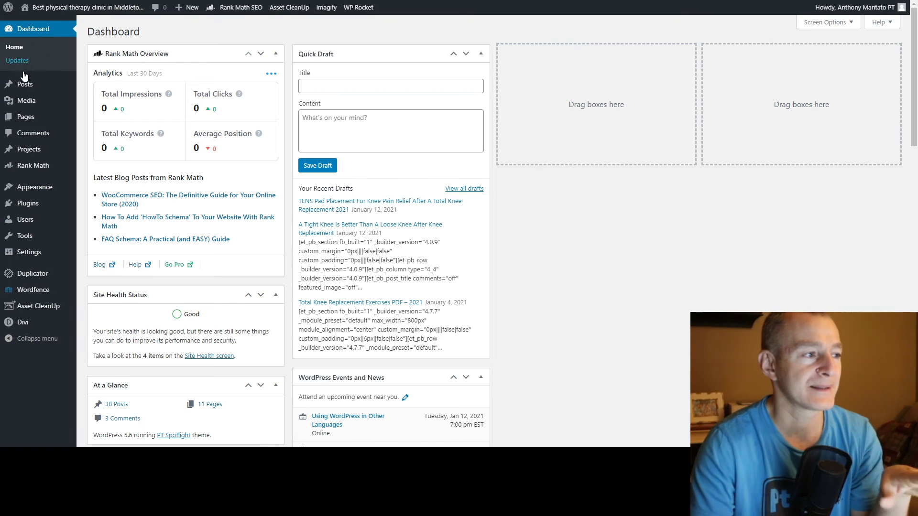
{"action": "mouse_move", "coordinate": [24, 89]}
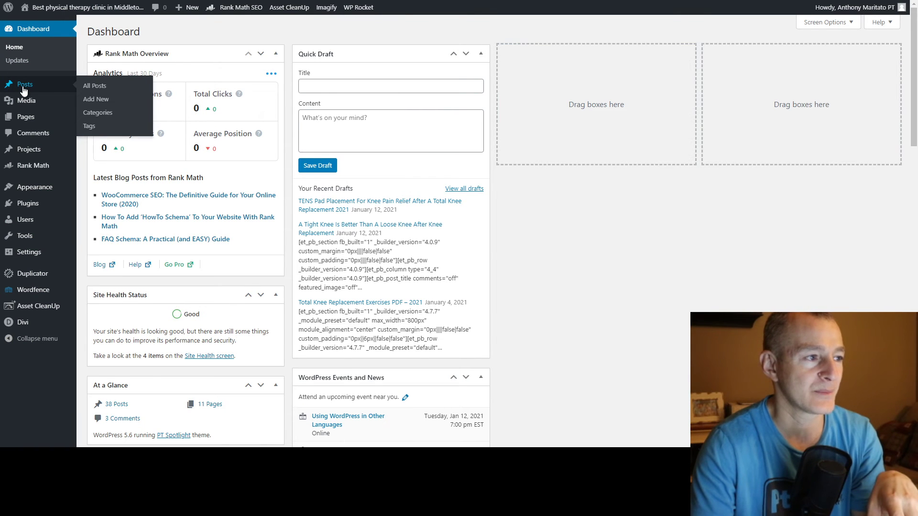
{"action": "left_click", "coordinate": [24, 90]}
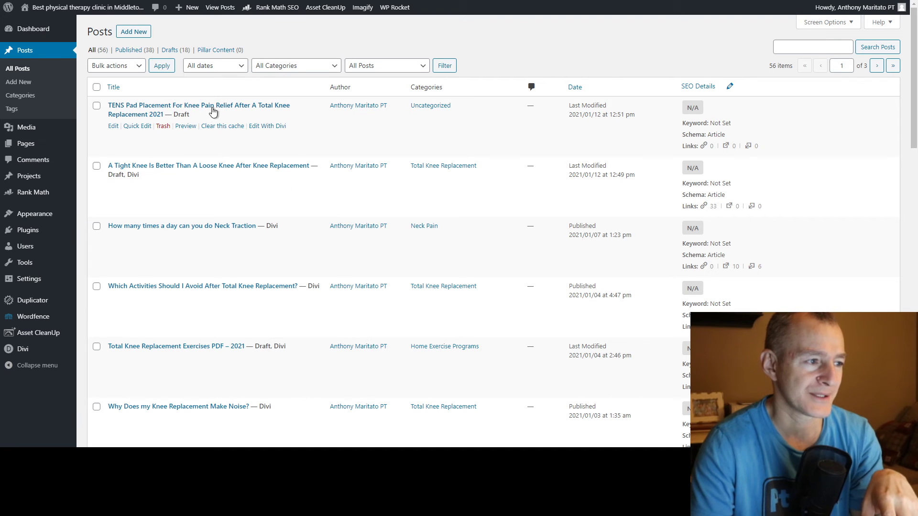
{"action": "key", "text": "ctrl+Tab"}
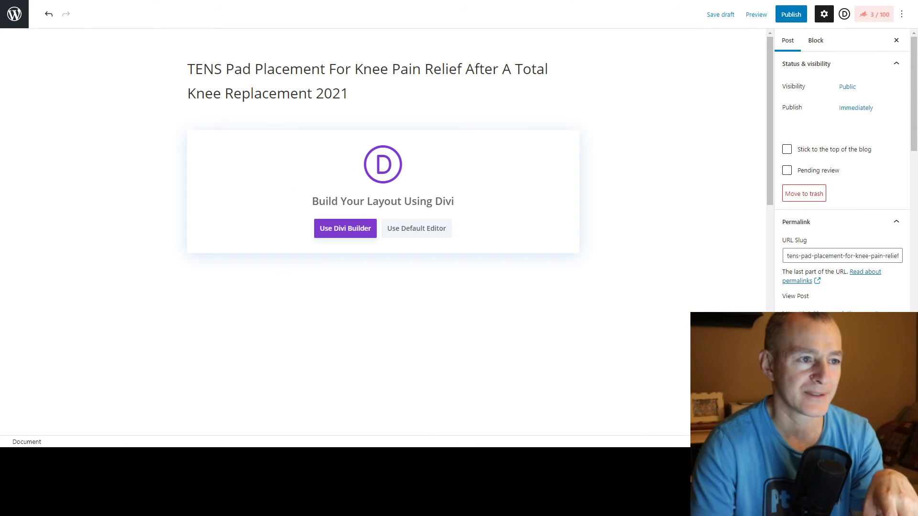
{"action": "key", "text": "ctrl+shift+Tab"}
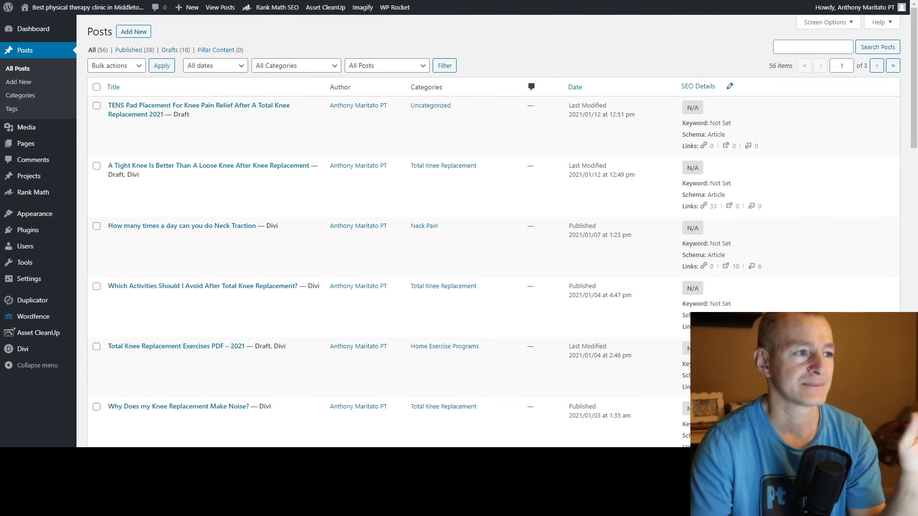
- Assign the TENS post to the Total Knee Replacement category and remove it from Uncategorized
{"action": "left_click", "coordinate": [296, 1]}
{"action": "scroll", "coordinate": [850, 263], "scroll_direction": "down", "scroll_amount": 1}
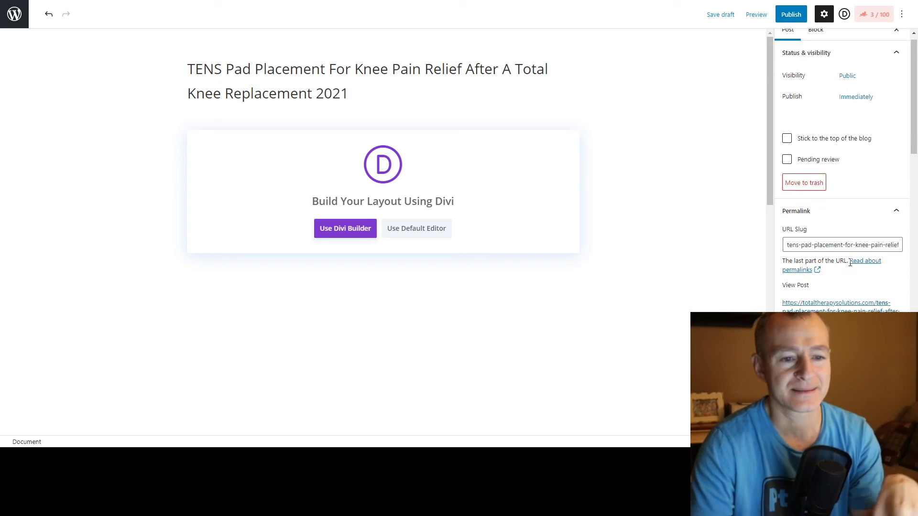
{"action": "scroll", "coordinate": [850, 263], "scroll_direction": "down", "scroll_amount": 6}
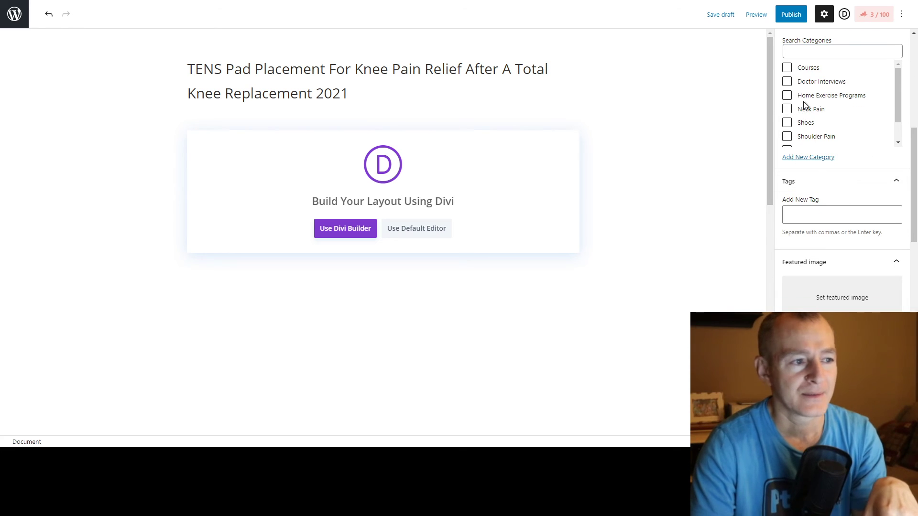
{"action": "left_click_drag", "start_coordinate": [899, 104], "coordinate": [900, 126]}
{"action": "left_click", "coordinate": [850, 125]}
{"action": "left_click", "coordinate": [787, 138]}
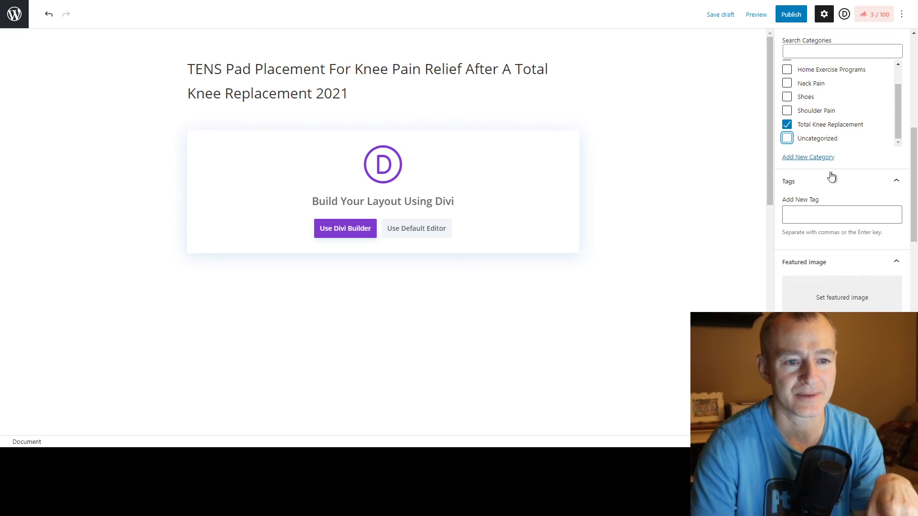
- Set the post's Divi page layout to No Sidebar and its post title to Hide
{"action": "scroll", "coordinate": [824, 268], "scroll_direction": "down", "scroll_amount": 6}
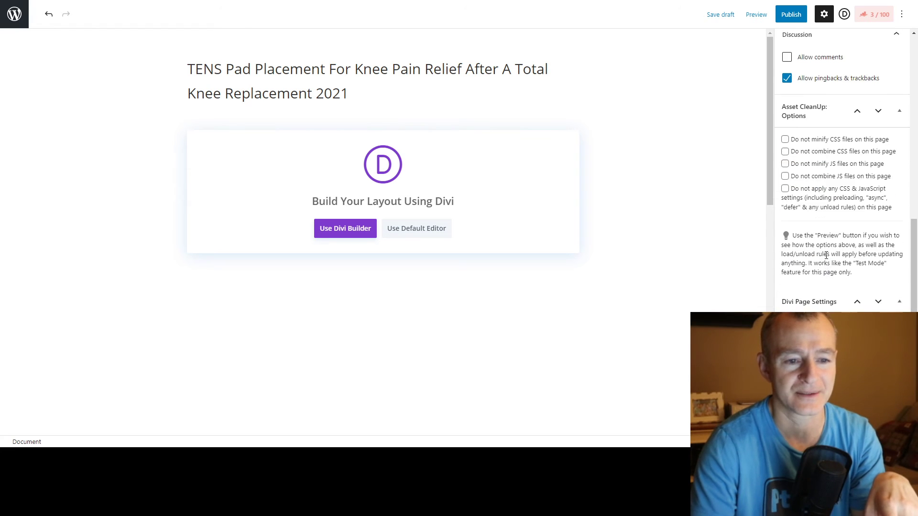
{"action": "scroll", "coordinate": [827, 255], "scroll_direction": "up", "scroll_amount": 2}
{"action": "scroll", "coordinate": [825, 258], "scroll_direction": "down", "scroll_amount": 6}
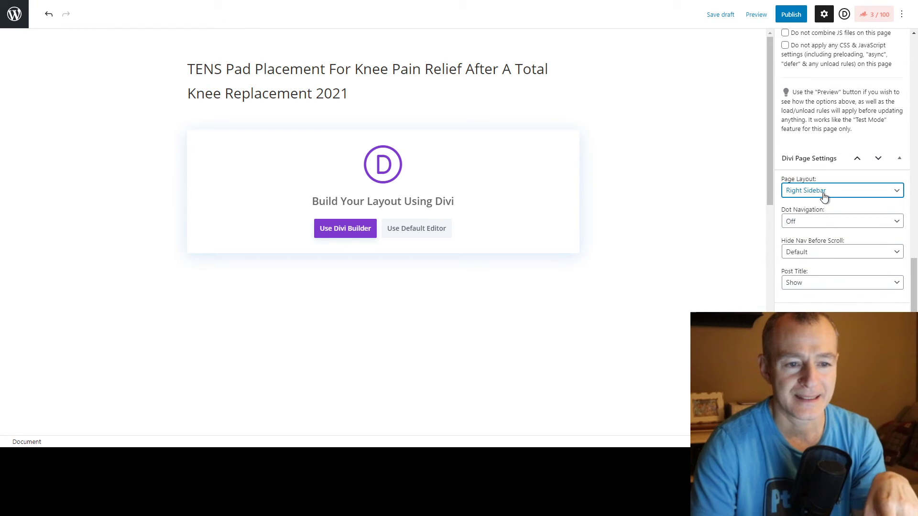
{"action": "left_click", "coordinate": [822, 219]}
{"action": "left_click", "coordinate": [824, 285]}
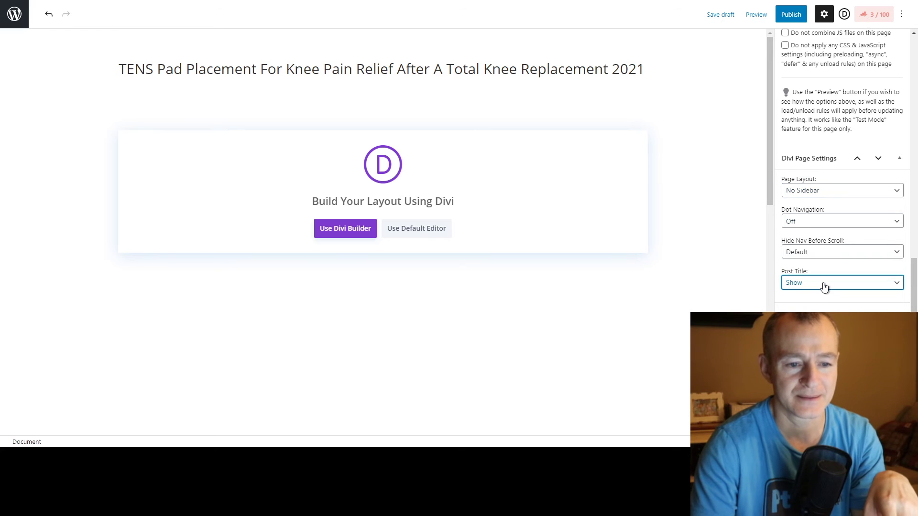
{"action": "scroll", "coordinate": [822, 306], "scroll_direction": "down", "scroll_amount": 5}
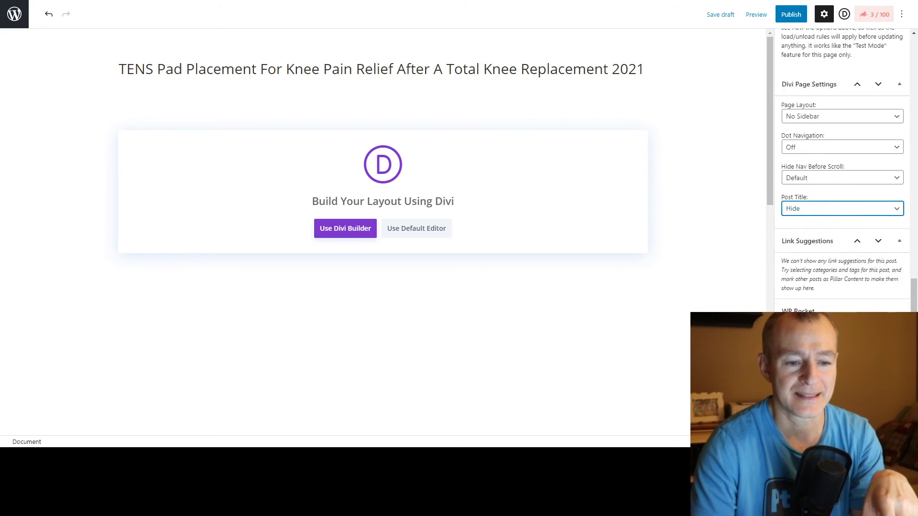
- Save the draft and start building the post with the Divi Builder
{"action": "scroll", "coordinate": [831, 278], "scroll_direction": "up", "scroll_amount": 8}
{"action": "left_click", "coordinate": [719, 15]}
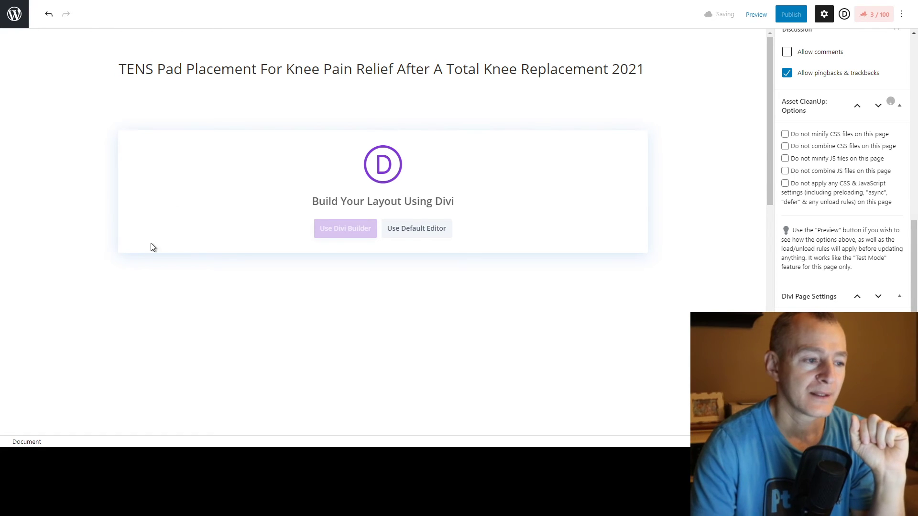
{"action": "left_click", "coordinate": [348, 230]}
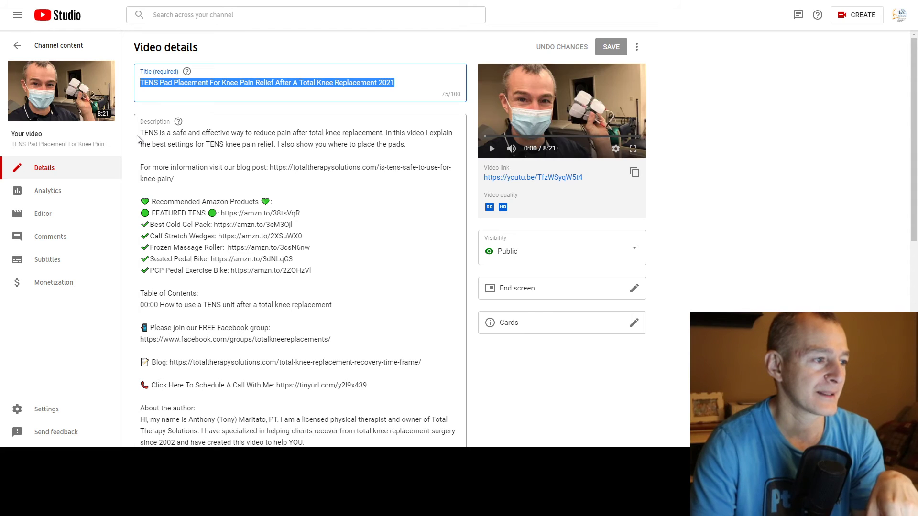
- In YouTube Studio, select the introductory text about TENS at the start of the video's description
{"action": "left_click_drag", "start_coordinate": [139, 133], "coordinate": [191, 182]}
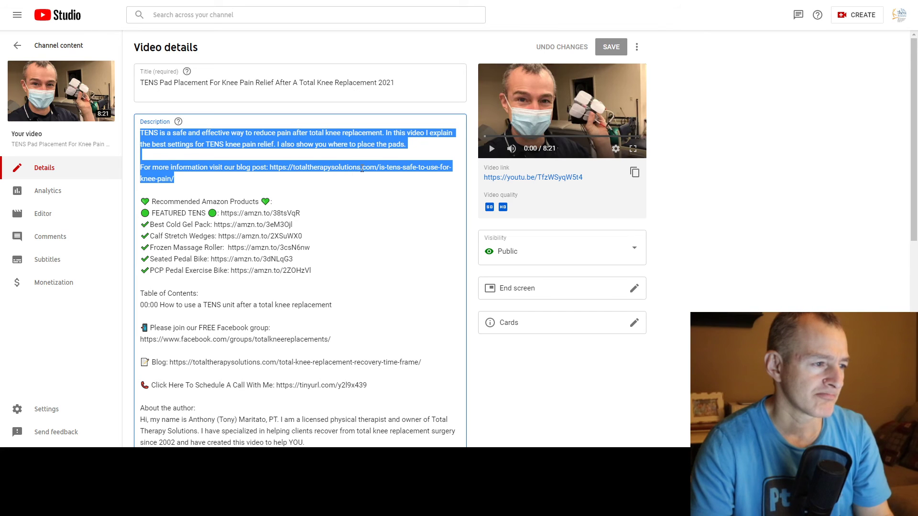
{"action": "left_click", "coordinate": [361, 168]}
{"action": "left_click_drag", "start_coordinate": [150, 134], "coordinate": [450, 143]}
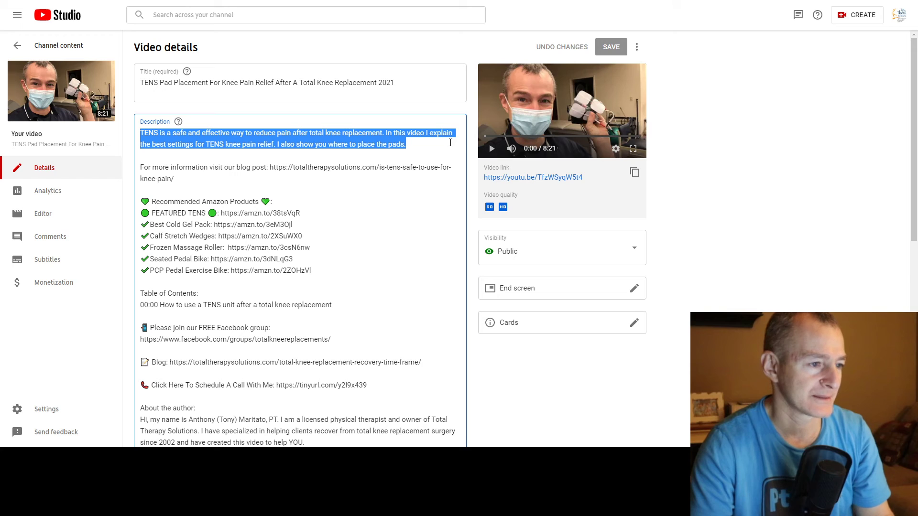
{"action": "left_click", "coordinate": [299, 178], "text": "shift"}
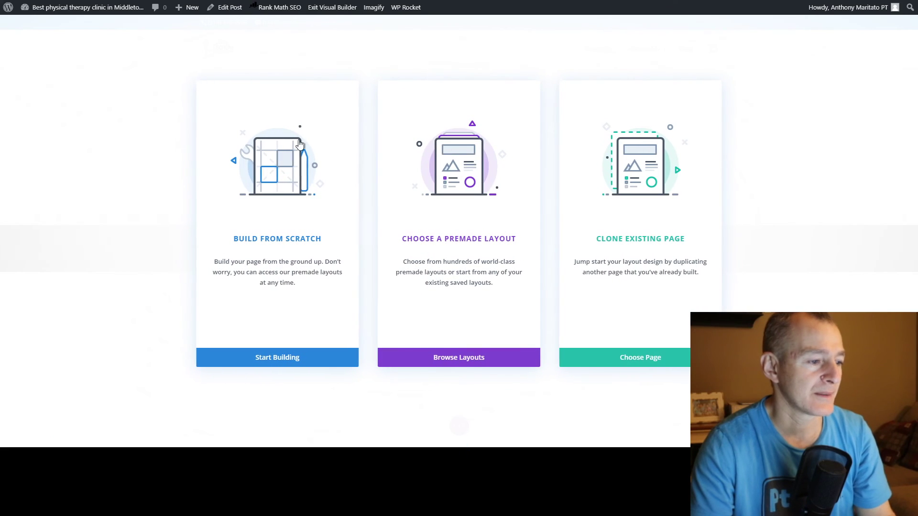
- Clone the layout of the existing post "What are the limitations after shoulder replacement?" into the TENS post
{"action": "left_click", "coordinate": [637, 199]}
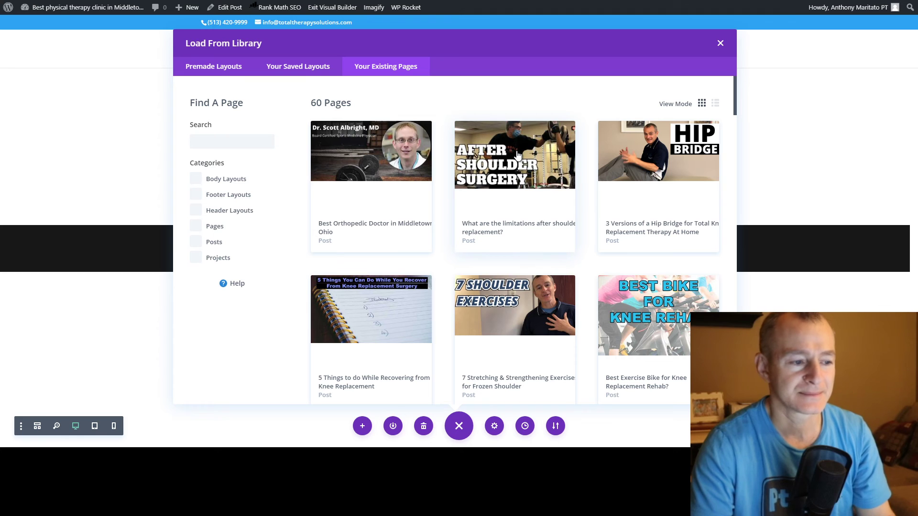
{"action": "scroll", "coordinate": [517, 155], "scroll_direction": "down", "scroll_amount": 8}
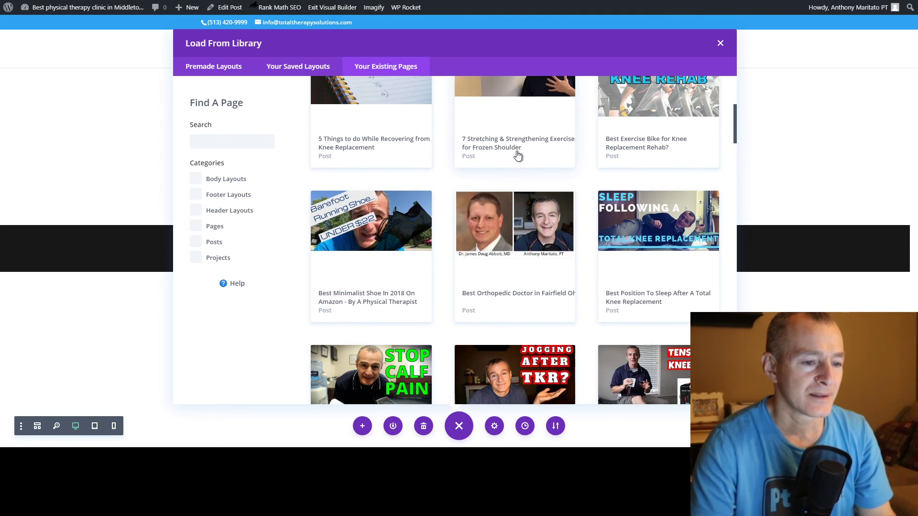
{"action": "scroll", "coordinate": [518, 233], "scroll_direction": "down", "scroll_amount": 10}
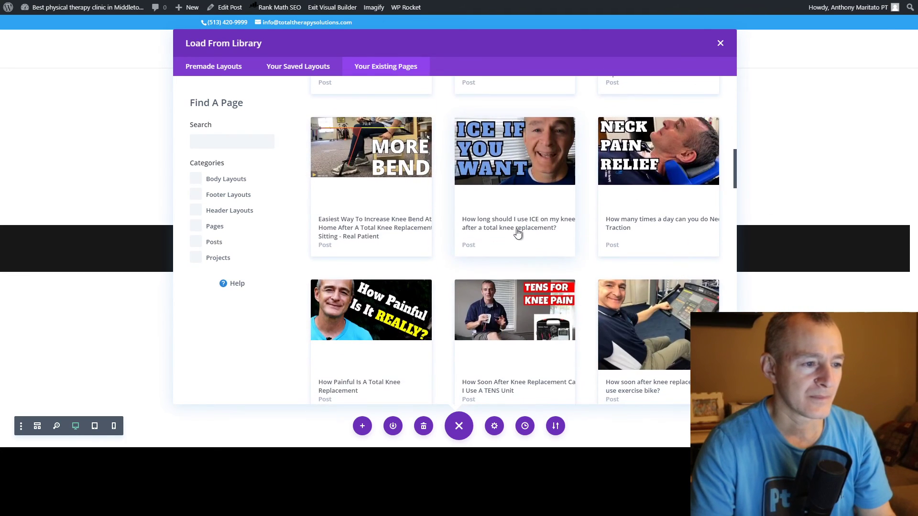
{"action": "scroll", "coordinate": [516, 229], "scroll_direction": "down", "scroll_amount": 9}
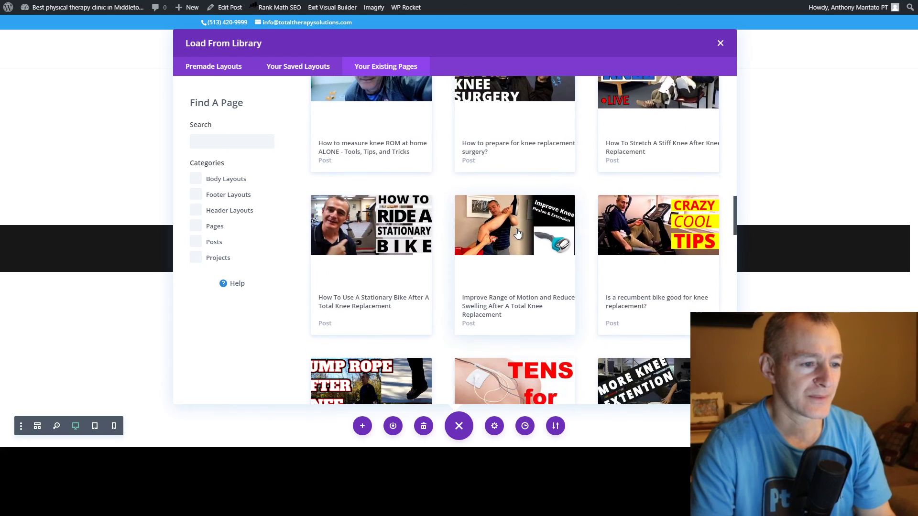
{"action": "scroll", "coordinate": [516, 233], "scroll_direction": "down", "scroll_amount": 7}
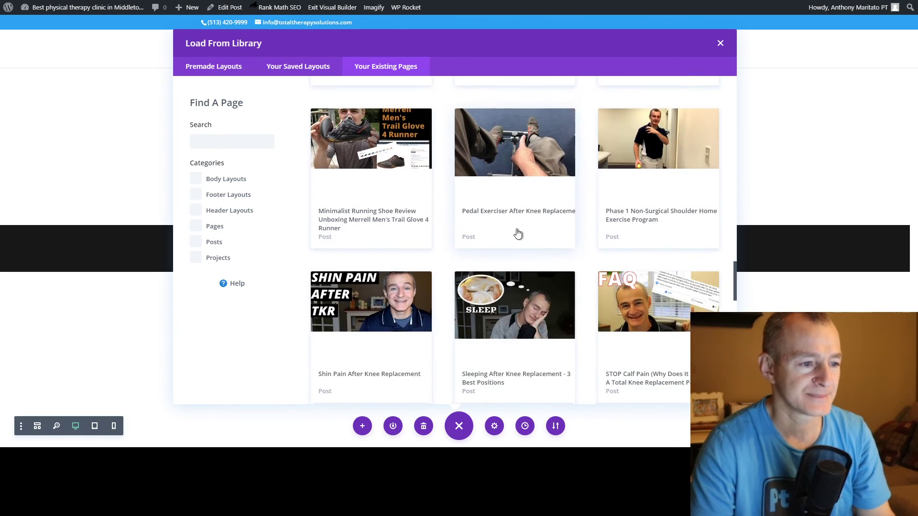
{"action": "scroll", "coordinate": [517, 233], "scroll_direction": "down", "scroll_amount": 5}
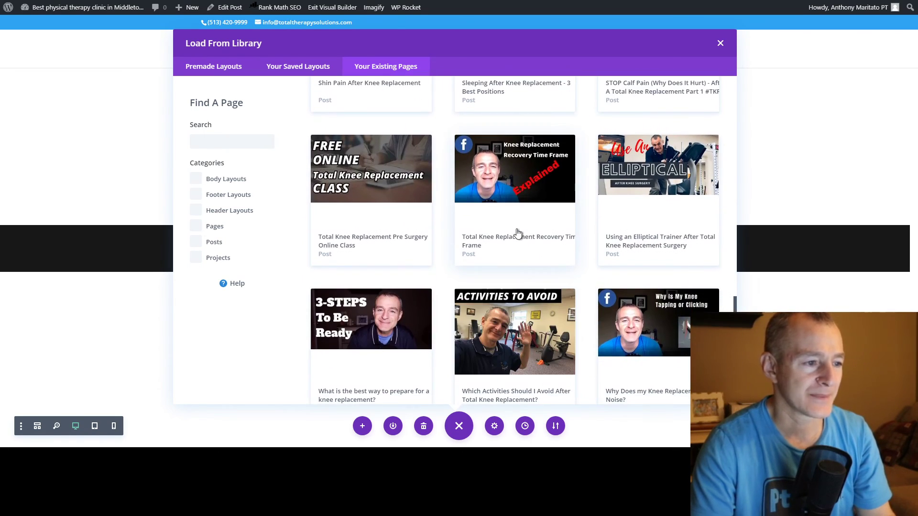
{"action": "scroll", "coordinate": [518, 233], "scroll_direction": "up", "scroll_amount": 20}
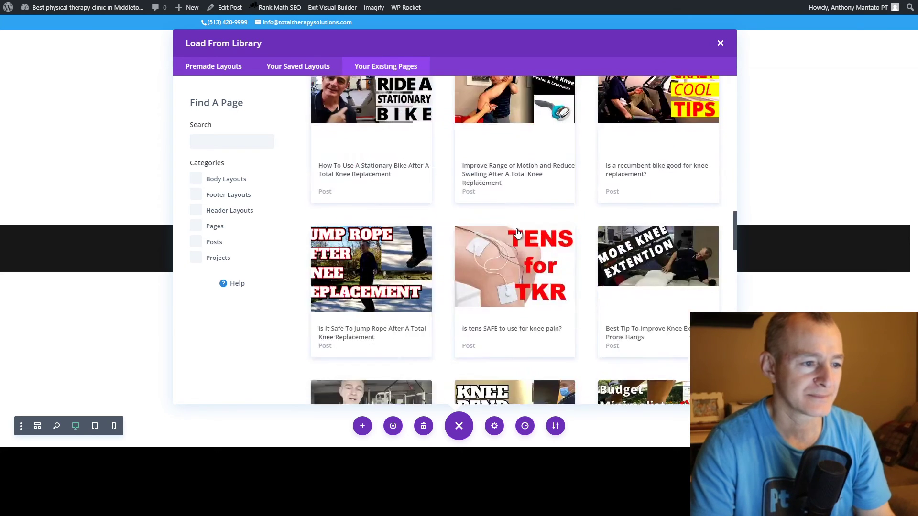
{"action": "scroll", "coordinate": [517, 233], "scroll_direction": "up", "scroll_amount": 5}
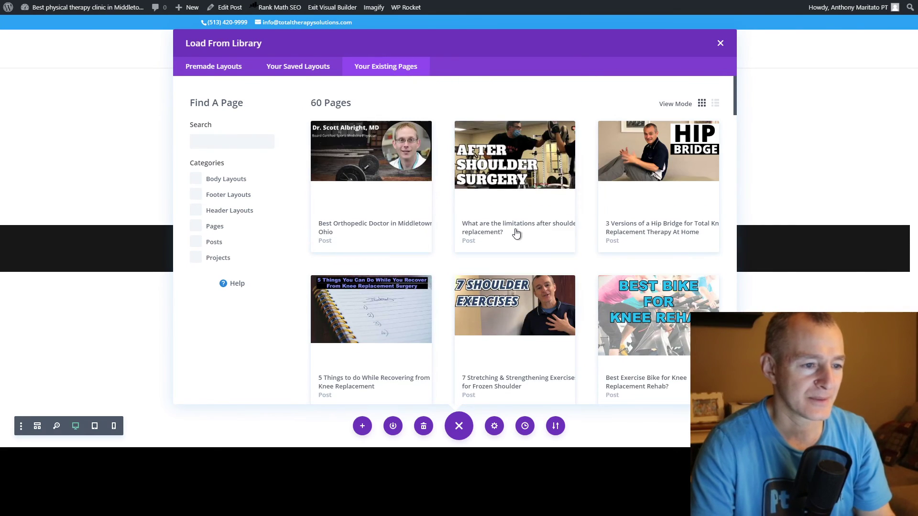
{"action": "left_click", "coordinate": [524, 170]}
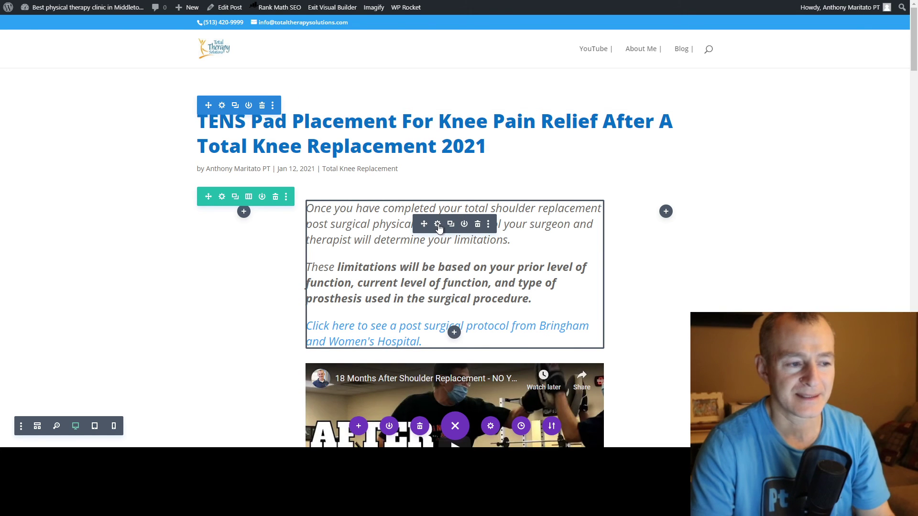
- Replace the shoulder text in the intro text module with the copied TENS video description, including its blog post link, and save the module
{"action": "left_click", "coordinate": [439, 227]}
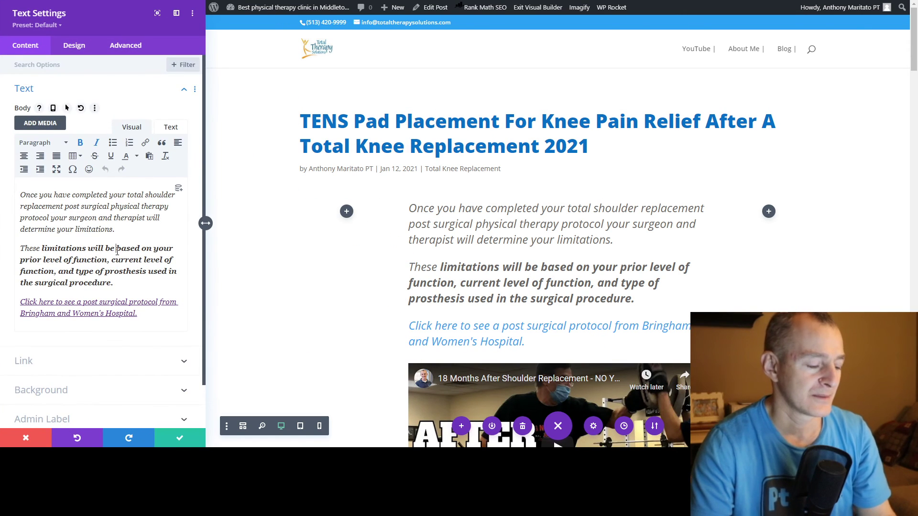
{"action": "key", "text": "ctrl+a"}
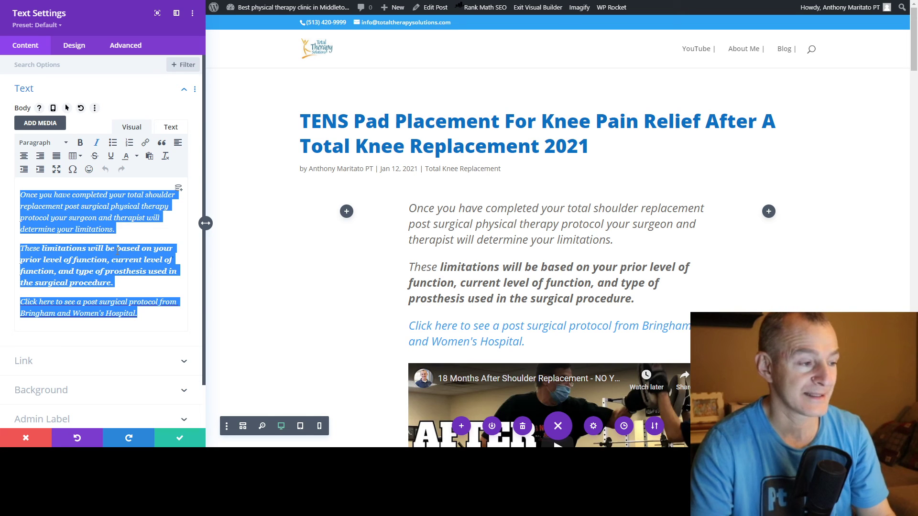
{"action": "key", "text": "BackSpace"}
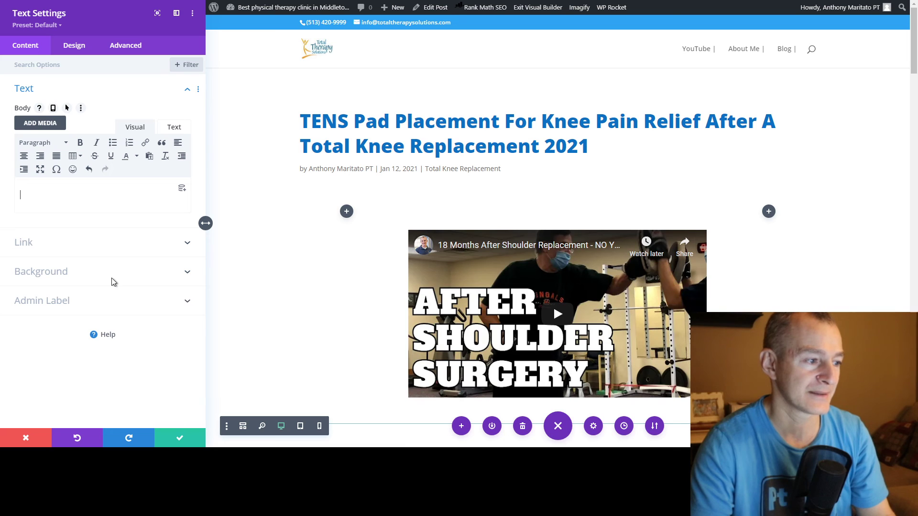
{"action": "type", "text": "TENS is a safe and effective way to reduce pain after total knee replacement. In this video I explain the best settings for TENS knee pain relief. I also show you where to place the pads. For more information visit our blog post: https://totaltherapysolutions.com/is-tens-safe-to-use-for-knee-pain/"}
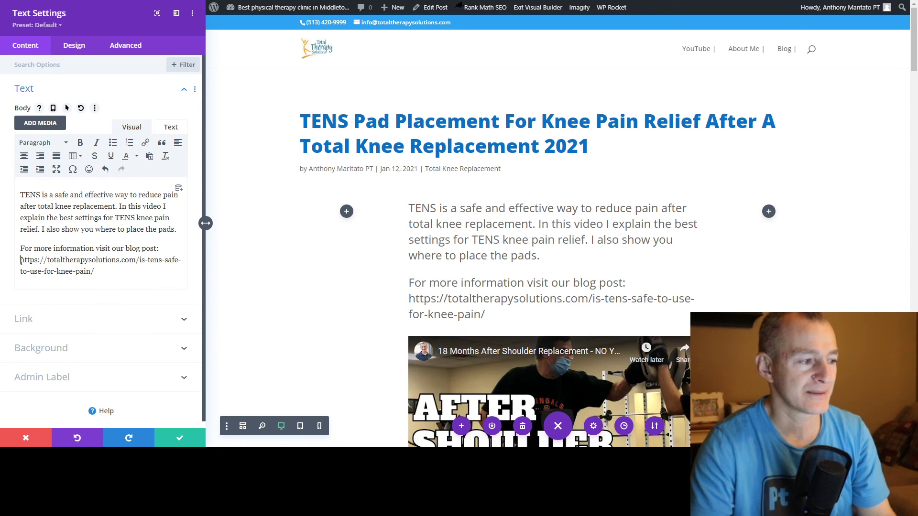
{"action": "left_click_drag", "start_coordinate": [20, 261], "coordinate": [98, 268]}
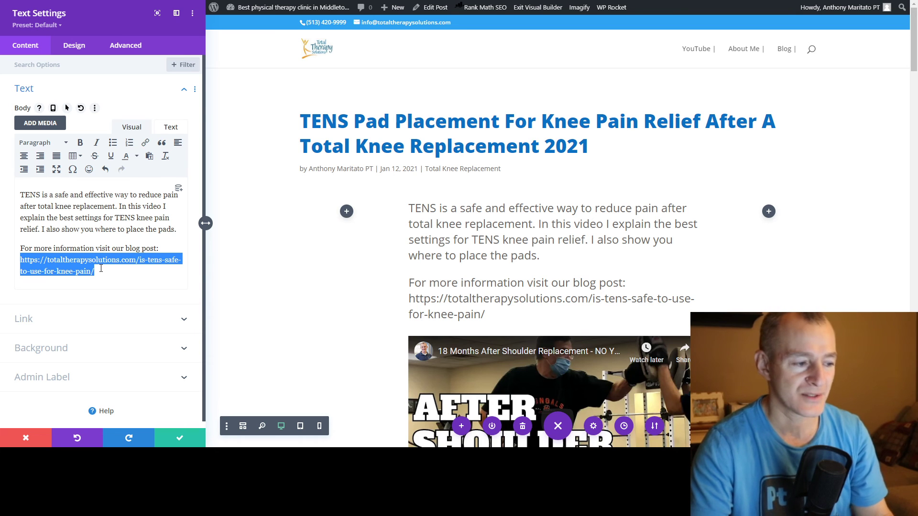
{"action": "left_click", "coordinate": [176, 439]}
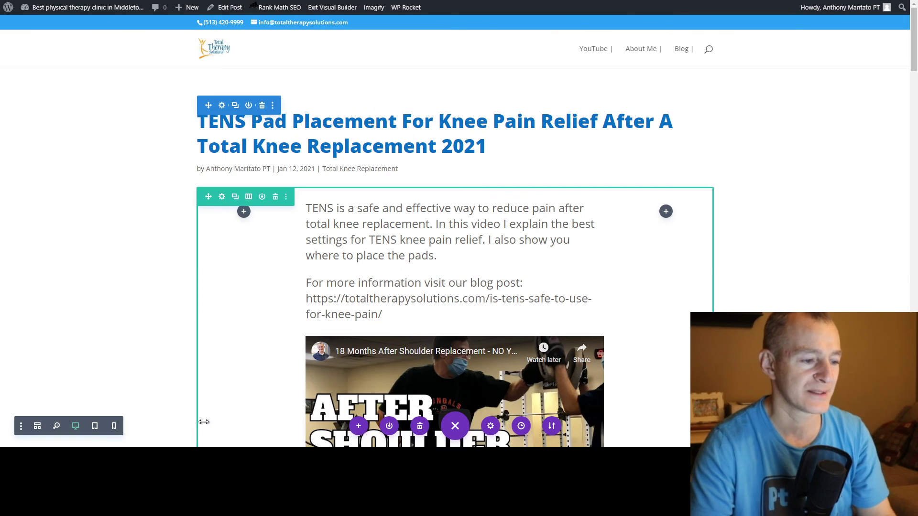
- Copy the TENS video's link from its YouTube Studio details and return to the Divi post
{"action": "scroll", "coordinate": [451, 207], "scroll_direction": "down", "scroll_amount": 4}
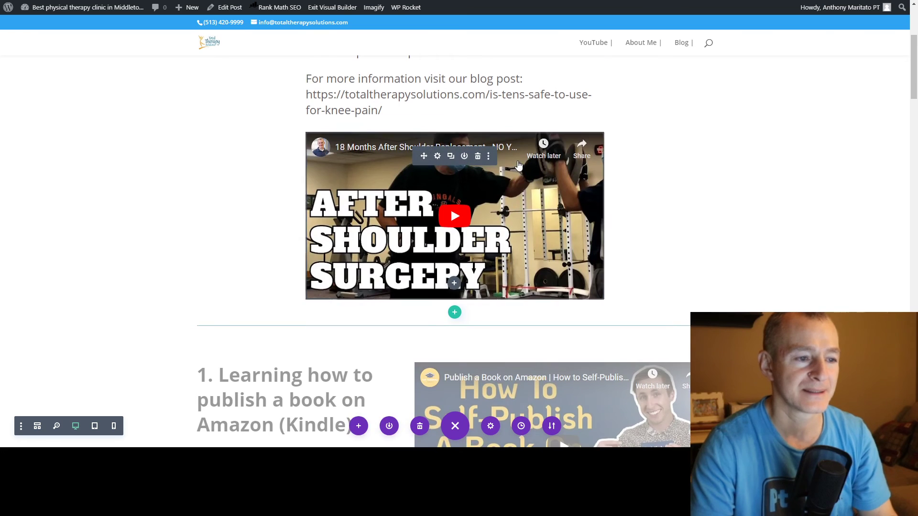
{"action": "key", "text": "ctrl+Tab"}
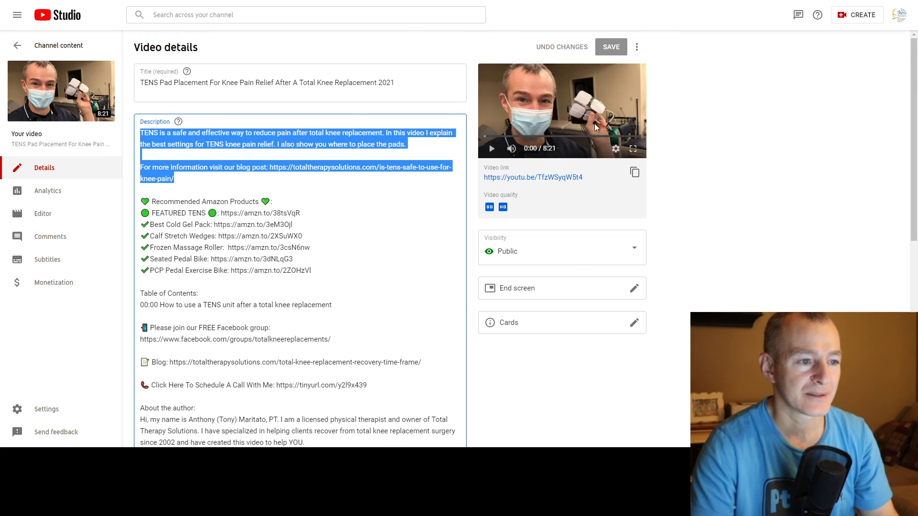
{"action": "left_click", "coordinate": [636, 173]}
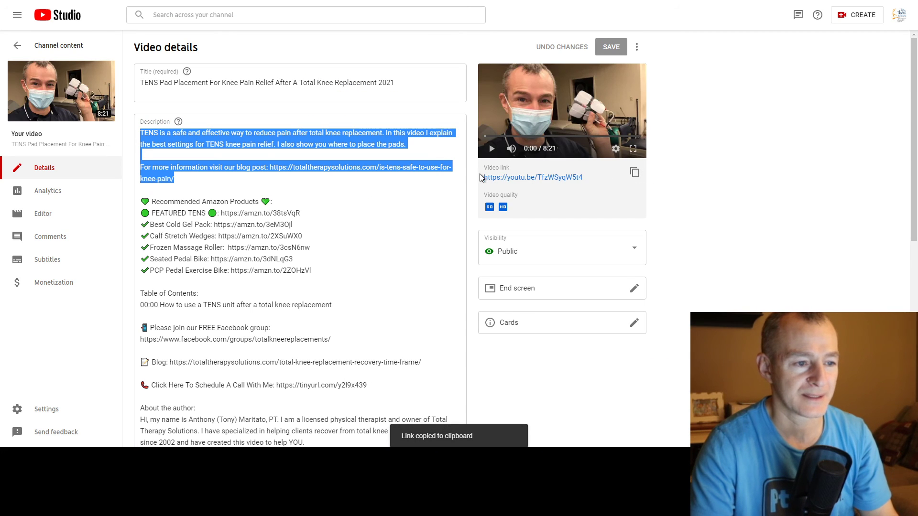
{"action": "key", "text": "ctrl+shift+Tab"}
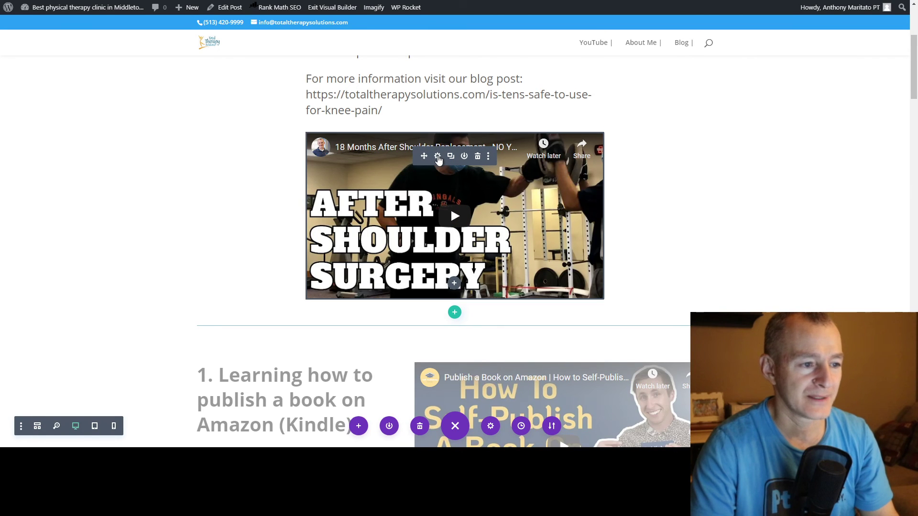
{"action": "left_click", "coordinate": [437, 155]}
{"action": "mouse_move", "coordinate": [151, 135]}
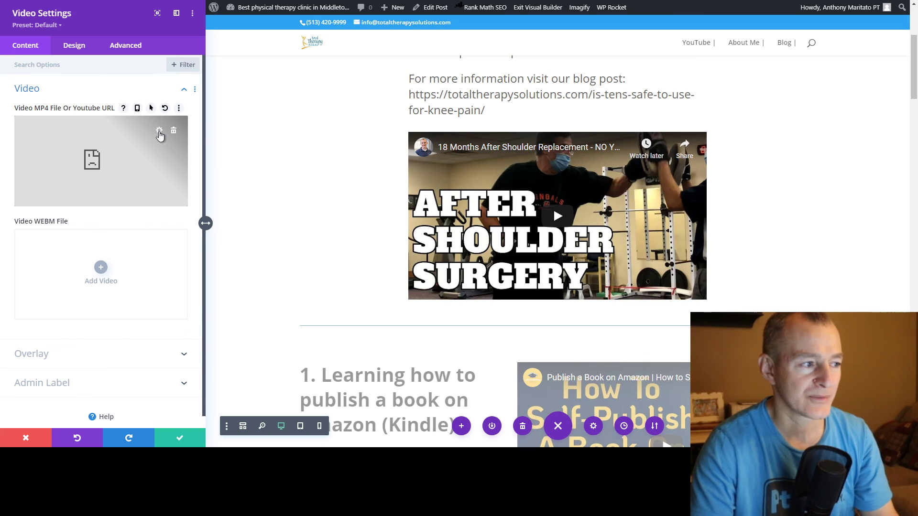
{"action": "left_click", "coordinate": [160, 134]}
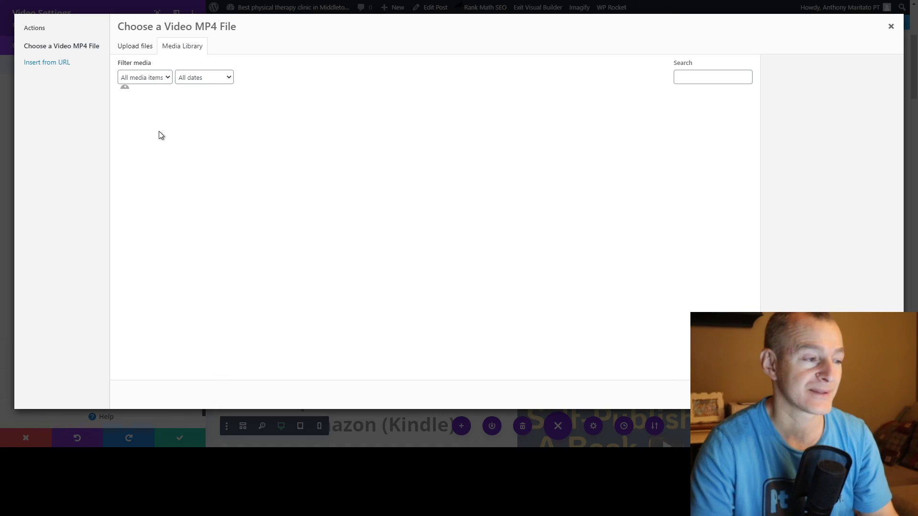
{"action": "left_click", "coordinate": [47, 62]}
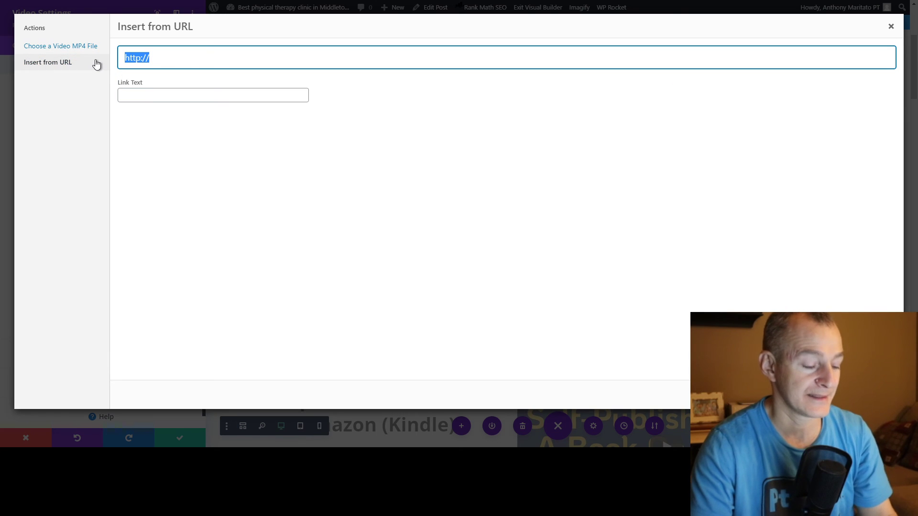
{"action": "type", "text": "https://youtu.be/TfzWSyqW5t4"}
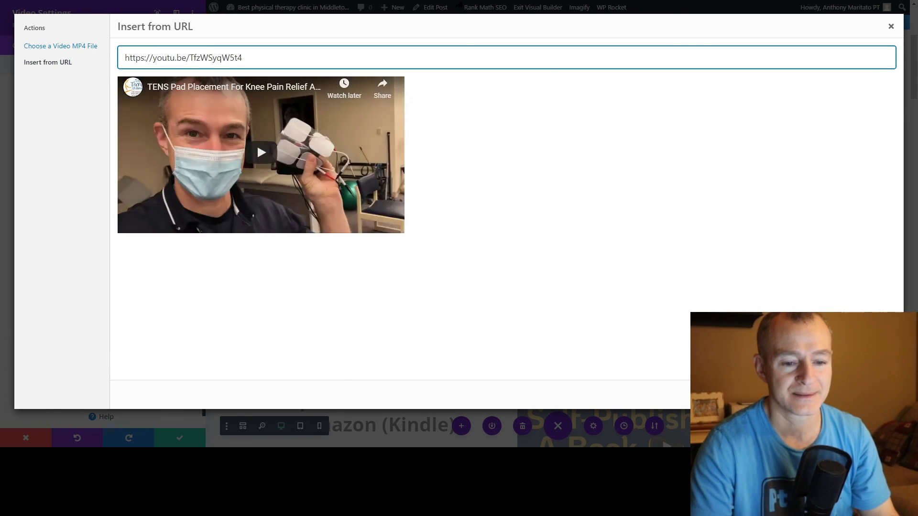
{"action": "left_click", "coordinate": [869, 395]}
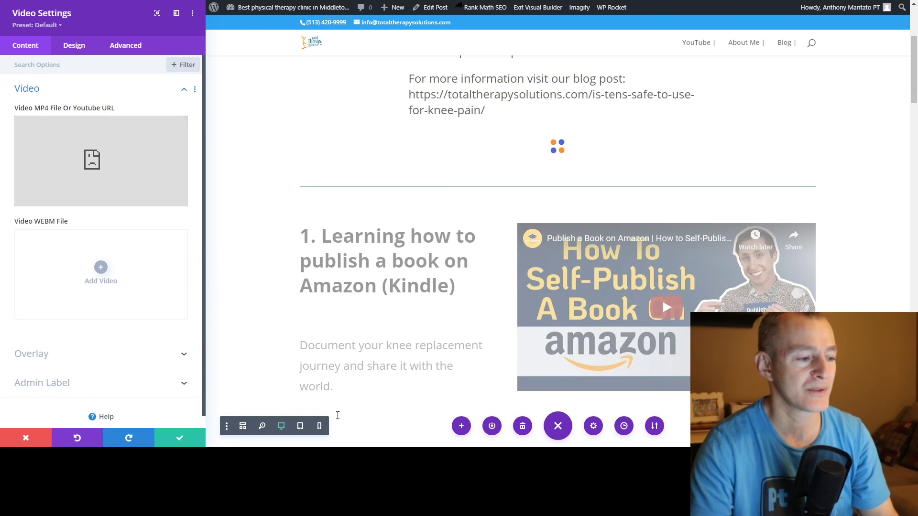
{"action": "left_click", "coordinate": [180, 438]}
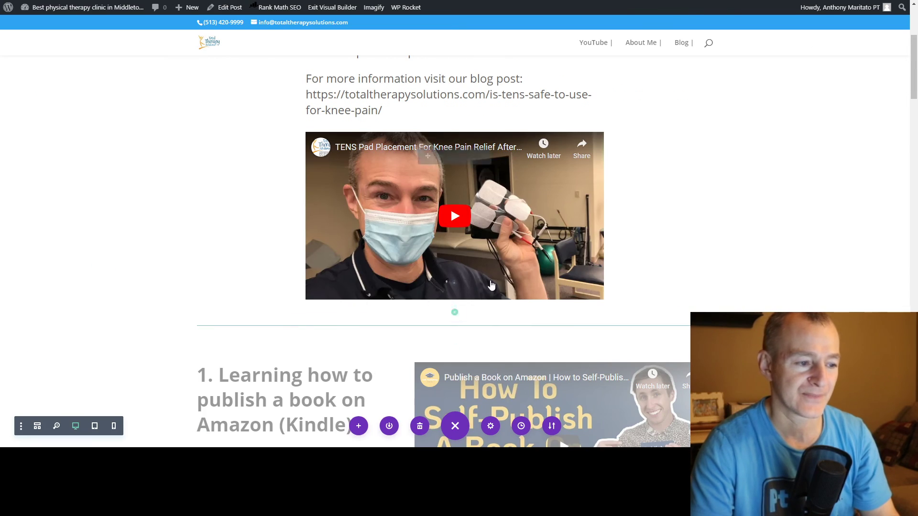
- Delete the Amazon book publishing row, the "What does the research say?" row and the References section
{"action": "scroll", "coordinate": [451, 208], "scroll_direction": "down", "scroll_amount": 4}
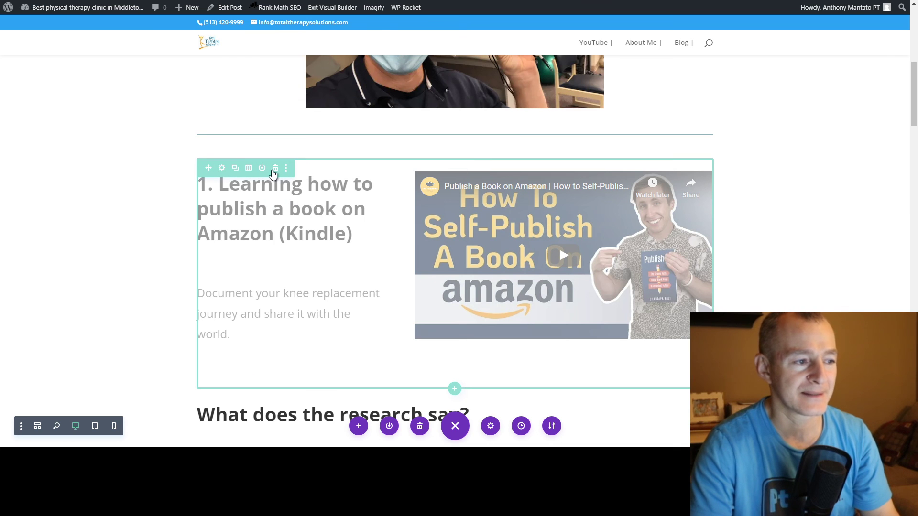
{"action": "left_click", "coordinate": [276, 169]}
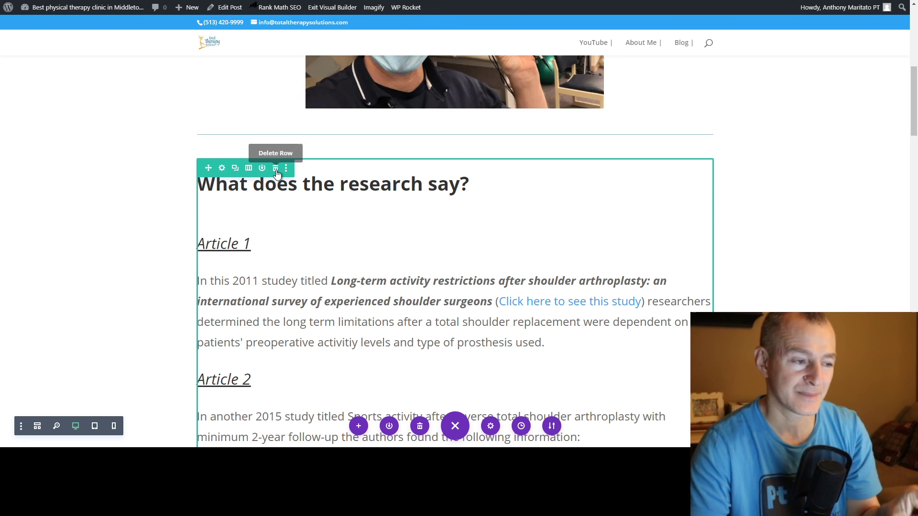
{"action": "left_click", "coordinate": [276, 170]}
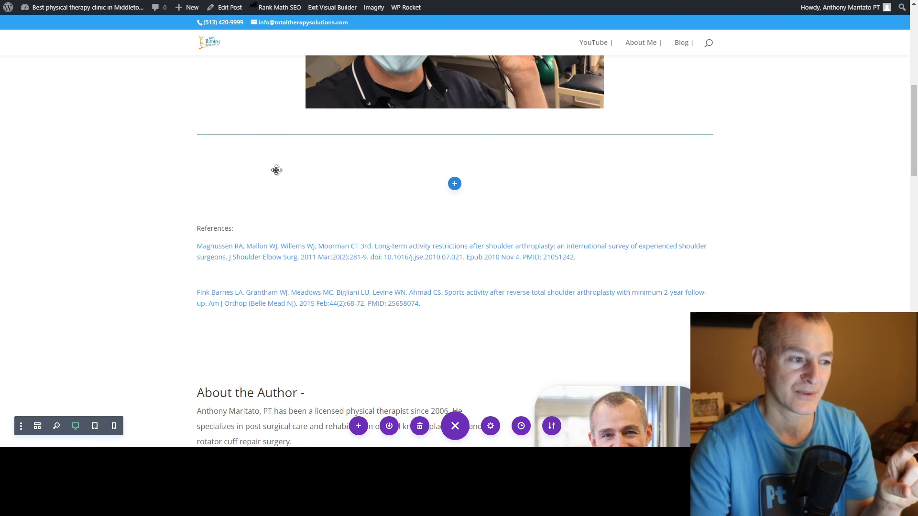
{"action": "mouse_move", "coordinate": [281, 245]}
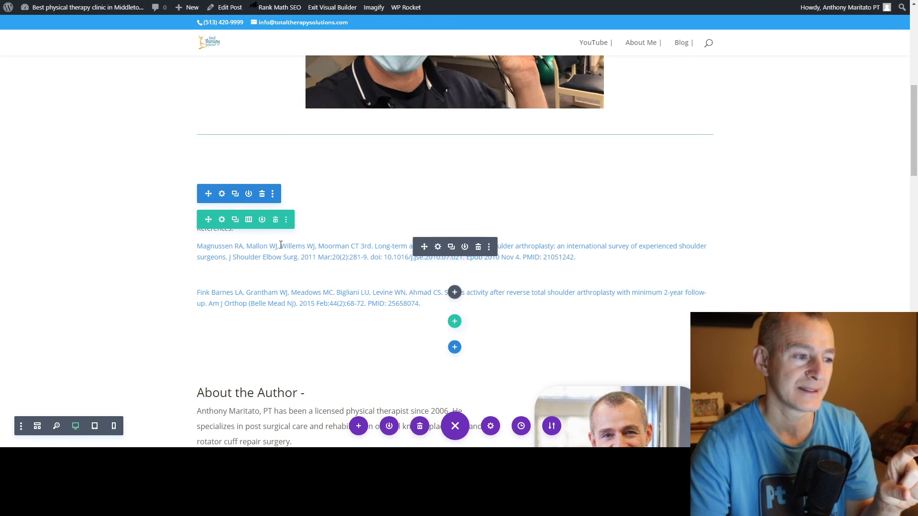
{"action": "left_click", "coordinate": [262, 194]}
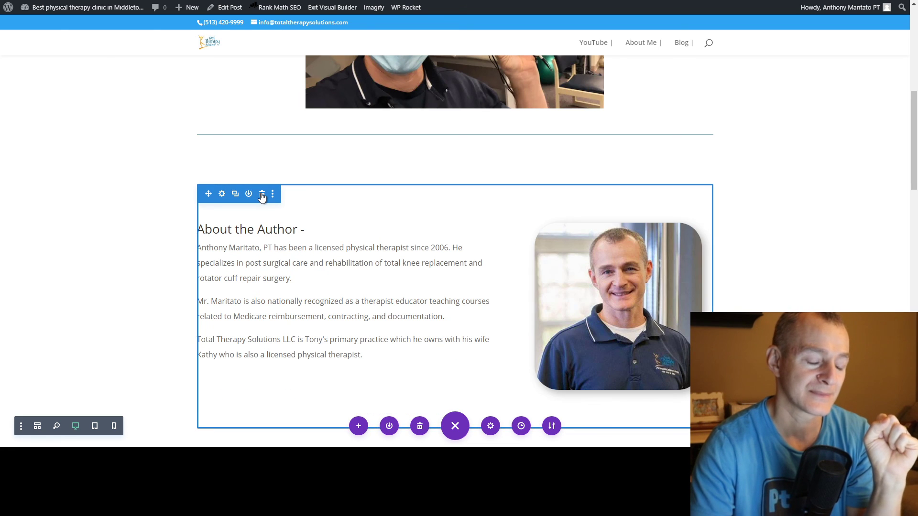
- Exit the visual builder and review the TENS post's intro, video, author section and related blog posts
{"action": "scroll", "coordinate": [344, 349], "scroll_direction": "down", "scroll_amount": 5}
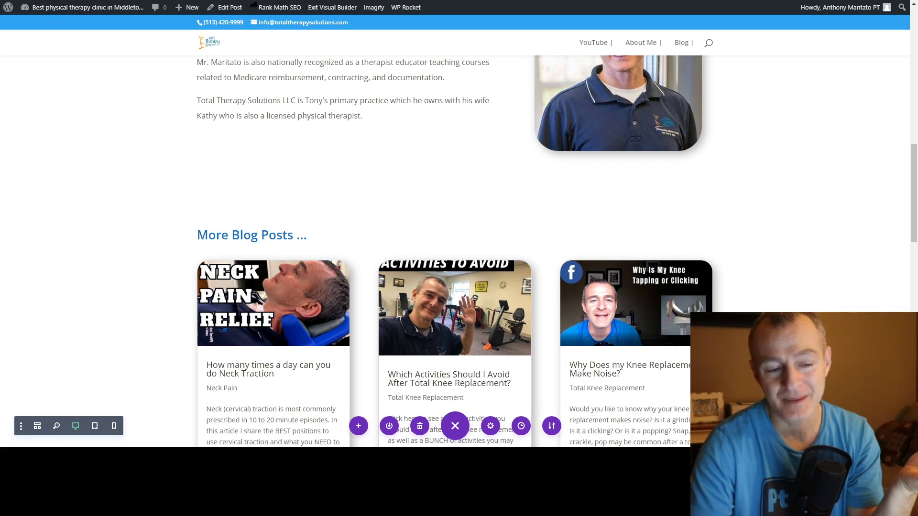
{"action": "left_click", "coordinate": [343, 17]}
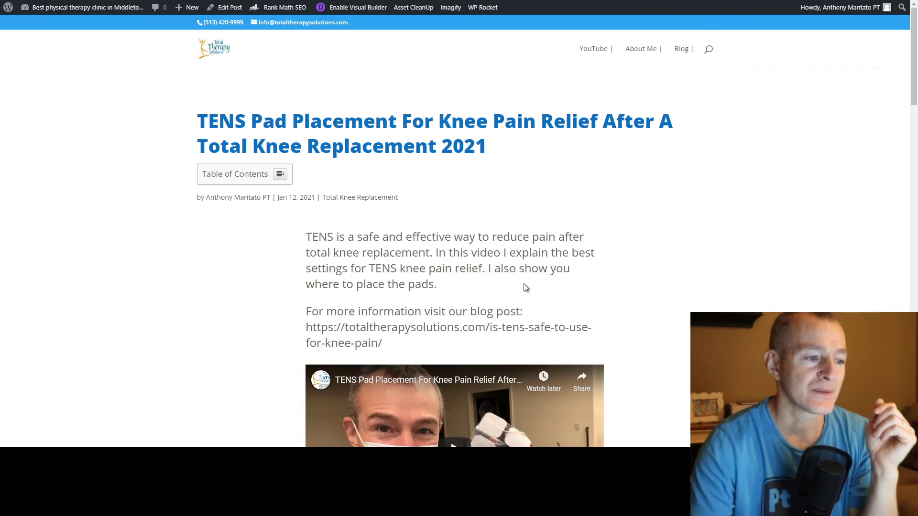
{"action": "scroll", "coordinate": [540, 287], "scroll_direction": "down", "scroll_amount": 3}
{"action": "scroll", "coordinate": [556, 294], "scroll_direction": "down", "scroll_amount": 2}
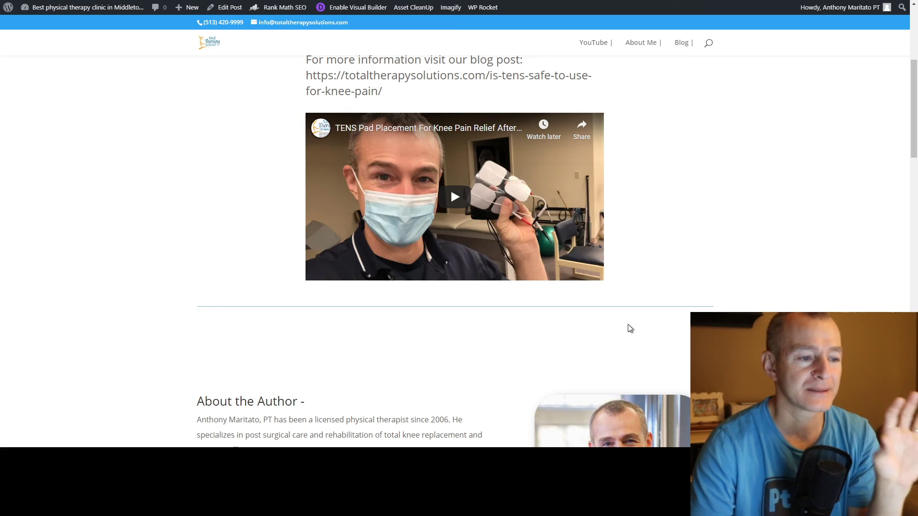
{"action": "scroll", "coordinate": [659, 326], "scroll_direction": "down", "scroll_amount": 6}
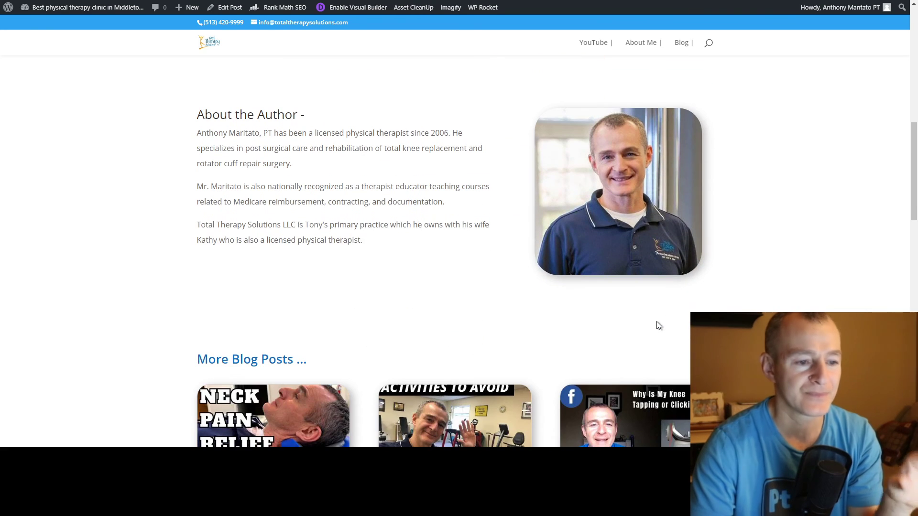
{"action": "scroll", "coordinate": [657, 324], "scroll_direction": "up", "scroll_amount": 10}
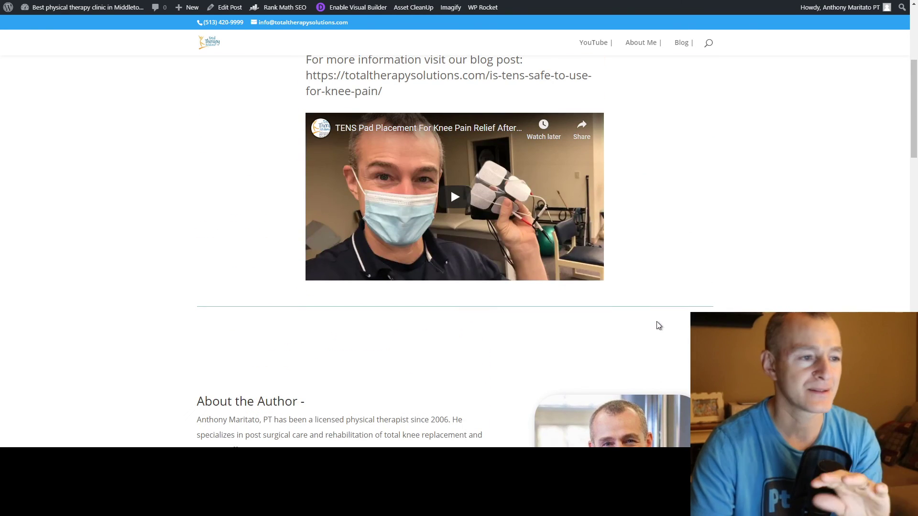